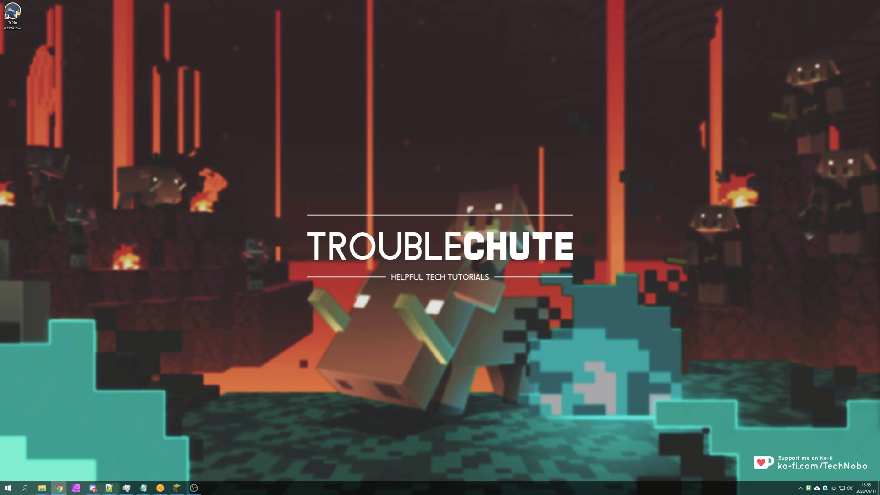
Step: Open the Fabric website in Chrome and download the Universal/.JAR installer for the Minecraft Launcher, keeping the file
left_click(60, 487)
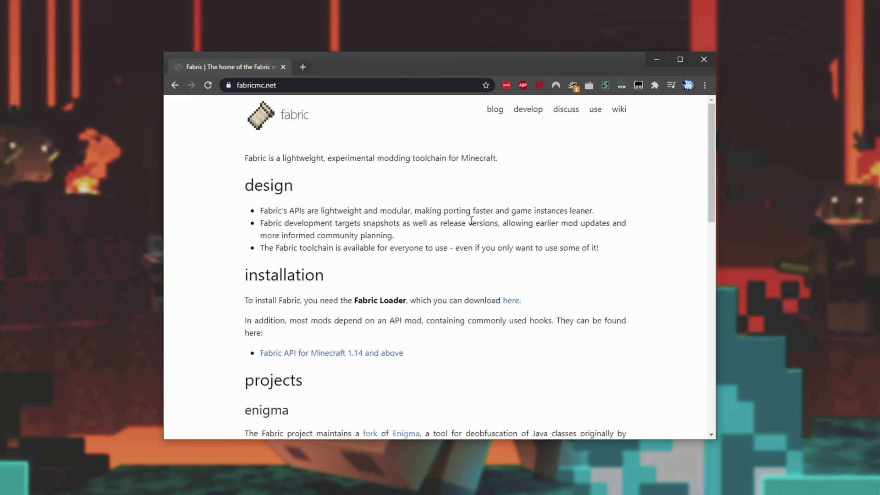
double_click(261, 276)
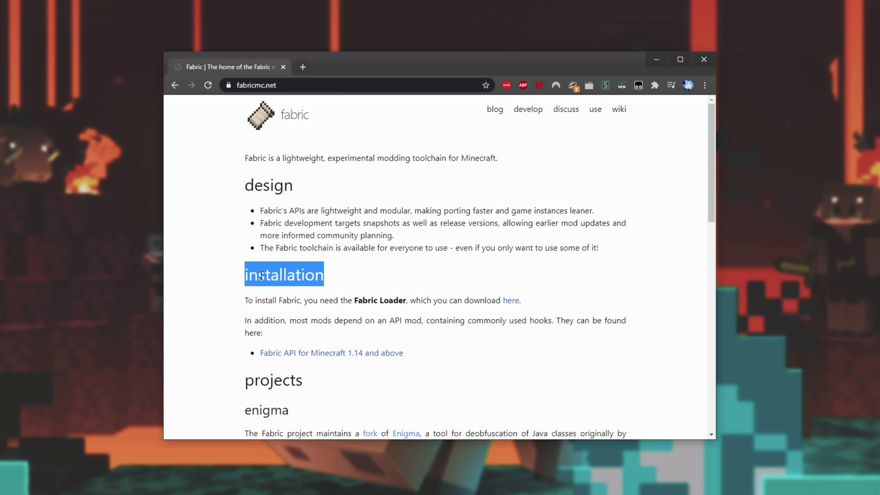
left_click_drag(464, 301, 528, 302)
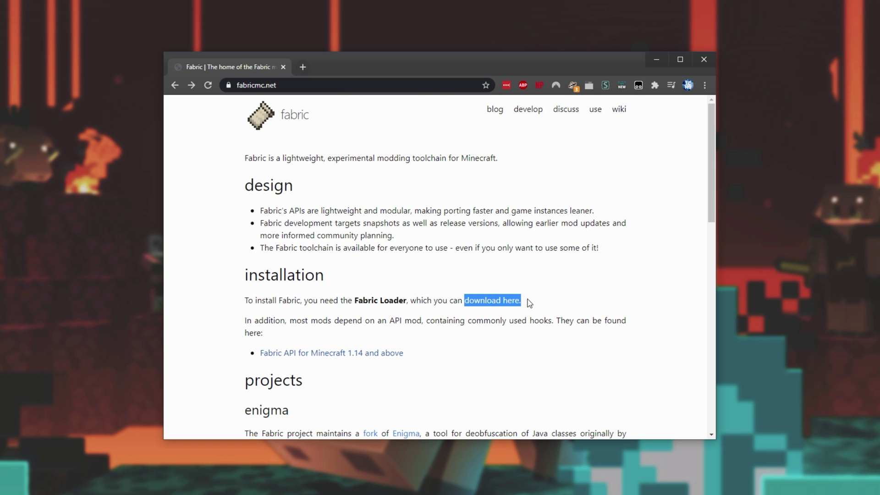
left_click(515, 301)
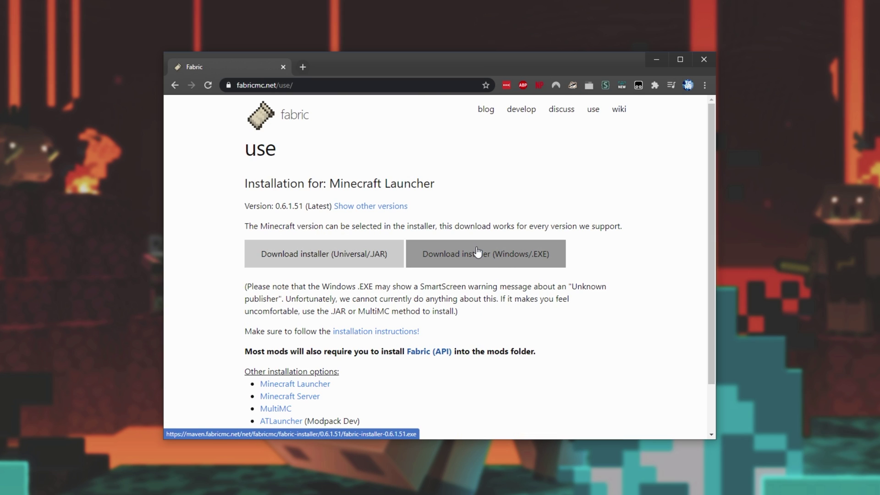
left_click(389, 258)
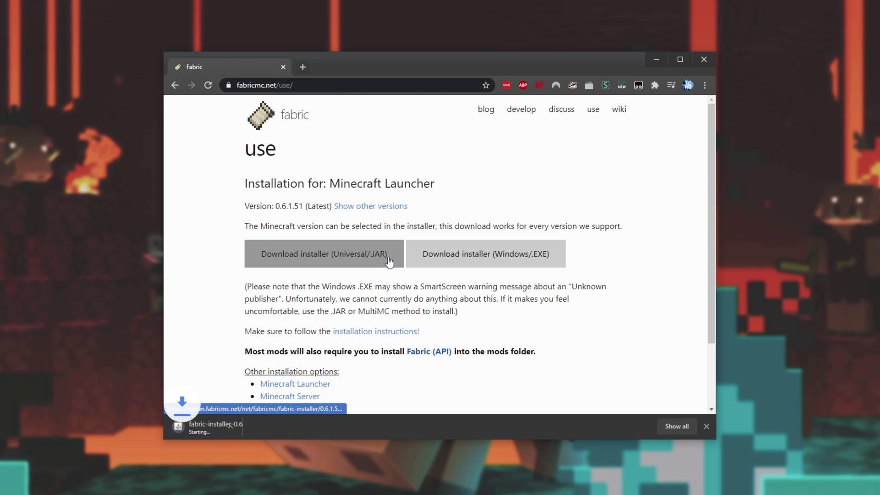
left_click(364, 426)
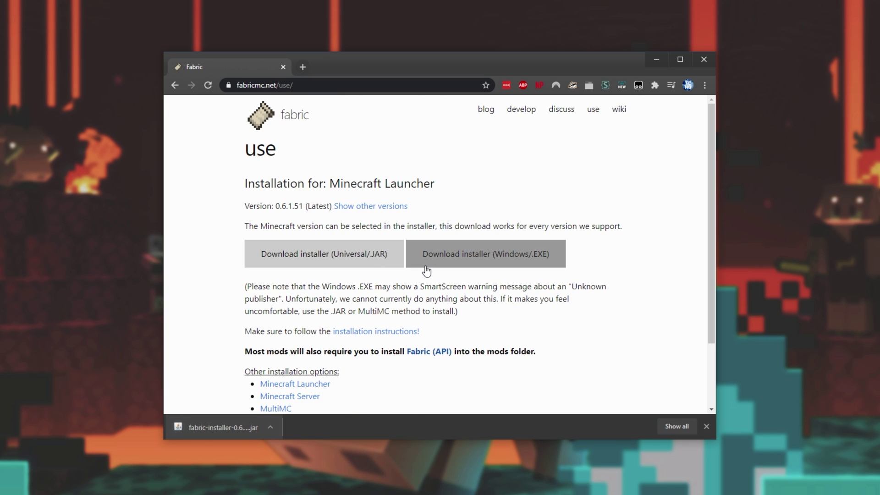
Step: Download the [1.16.3] Fabric API 0.20.2 build 402 file from the Fabric API page linked on the Fabric homepage, and keep it
key("alt+Left")
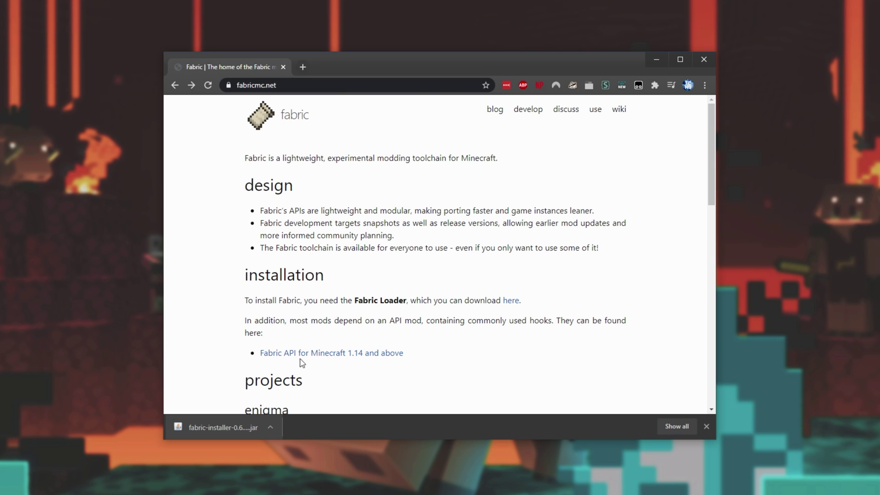
left_click(348, 354)
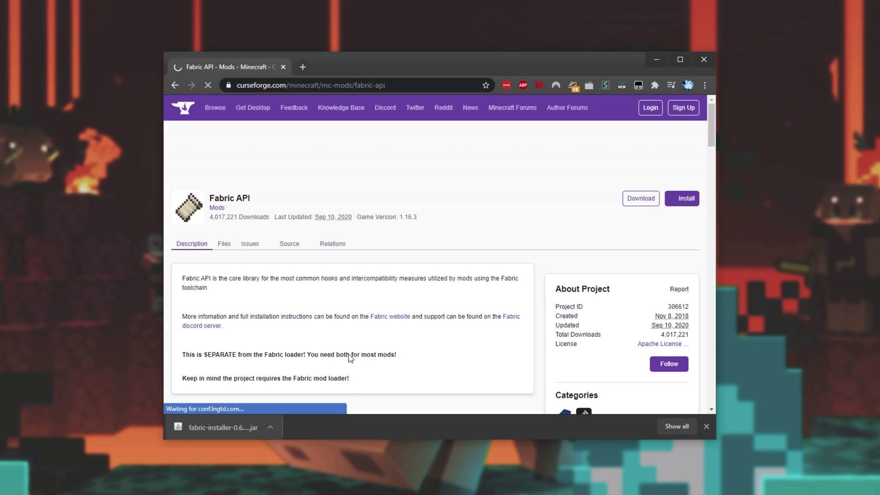
left_click(226, 247)
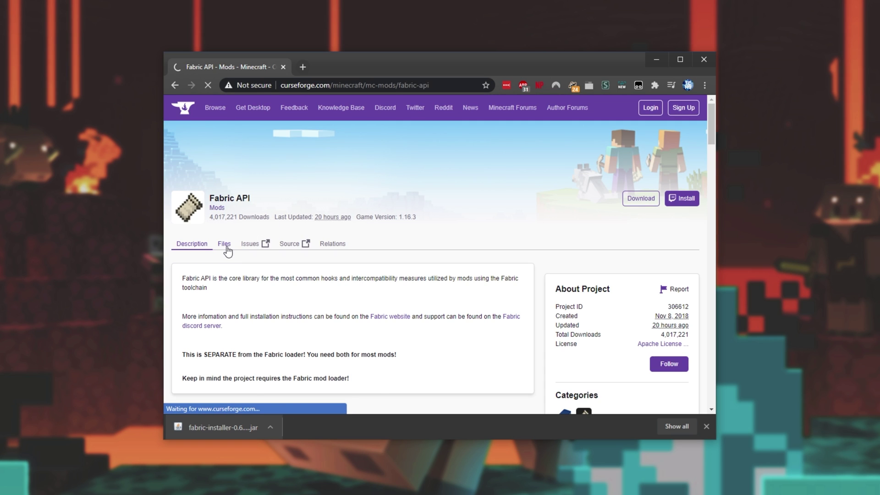
scroll(227, 251, "down", 3)
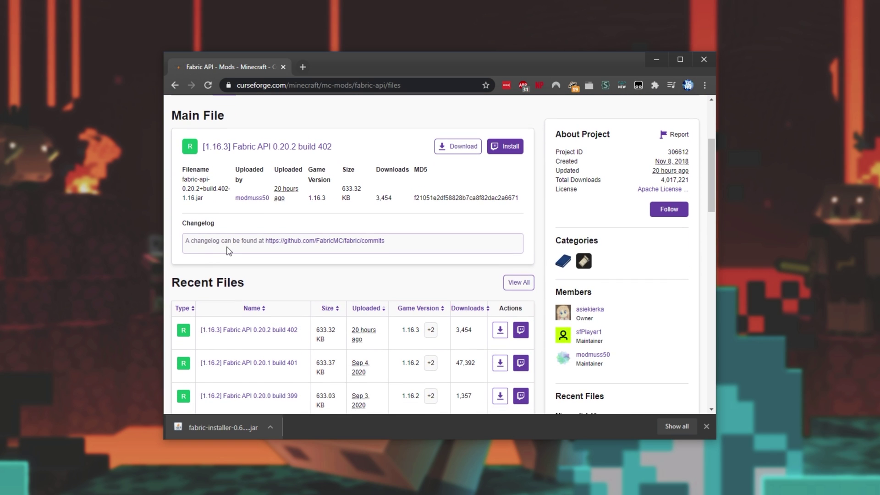
scroll(228, 251, "down", 7)
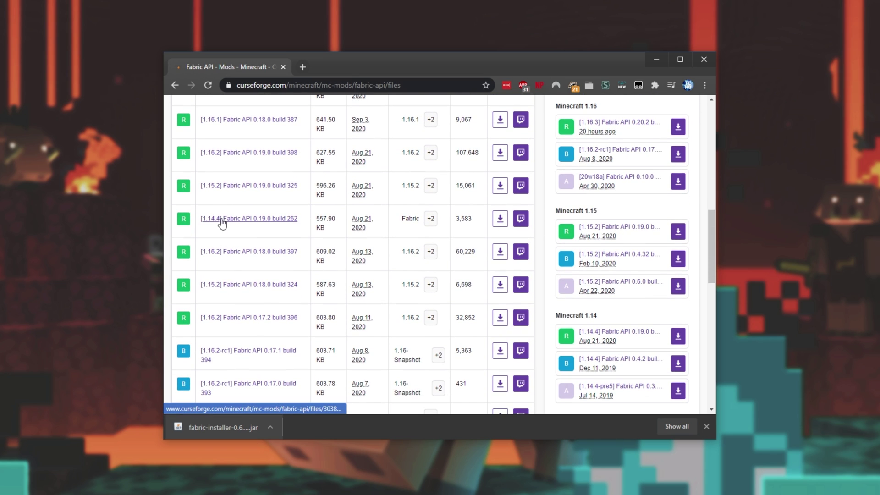
scroll(210, 226, "up", 1)
scroll(212, 229, "up", 3)
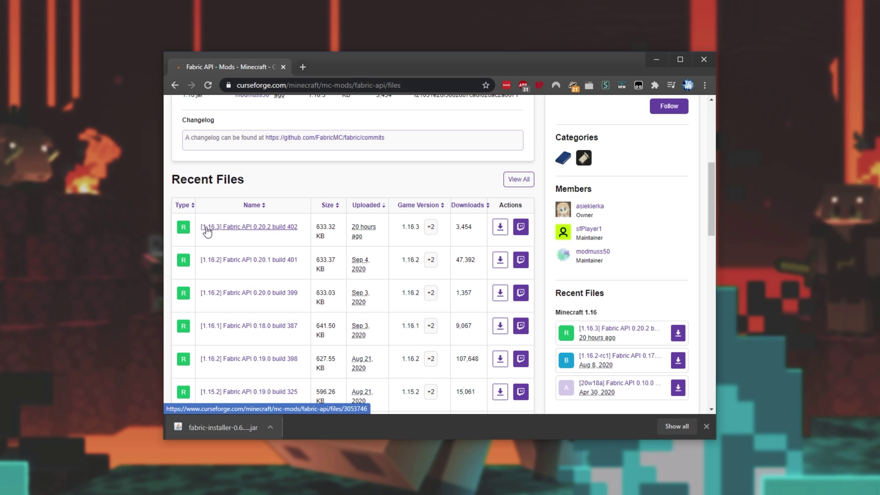
left_click(502, 226)
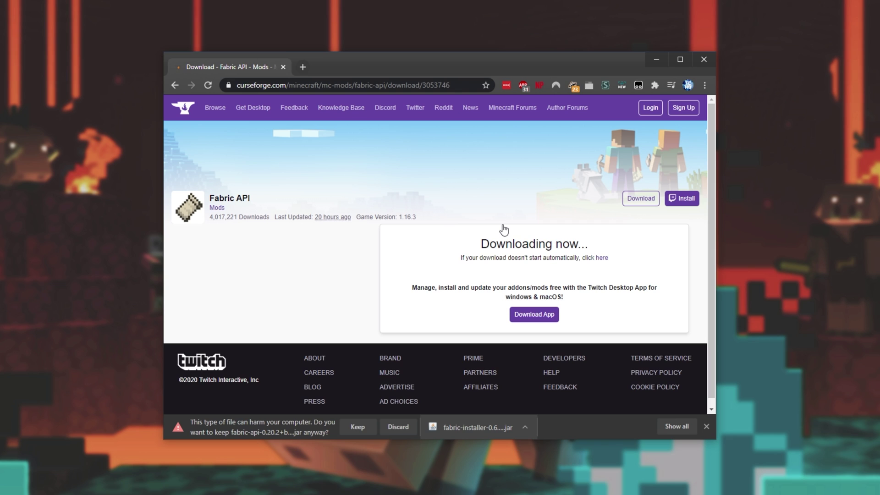
left_click(358, 427)
Step: Return to the Fabric API files list and search the page for 1.14
key("alt+Left")
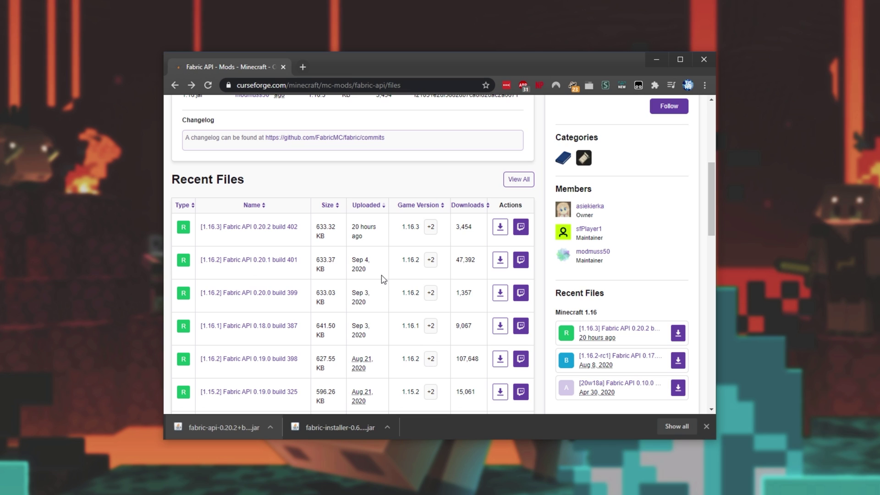
key("ctrl+f")
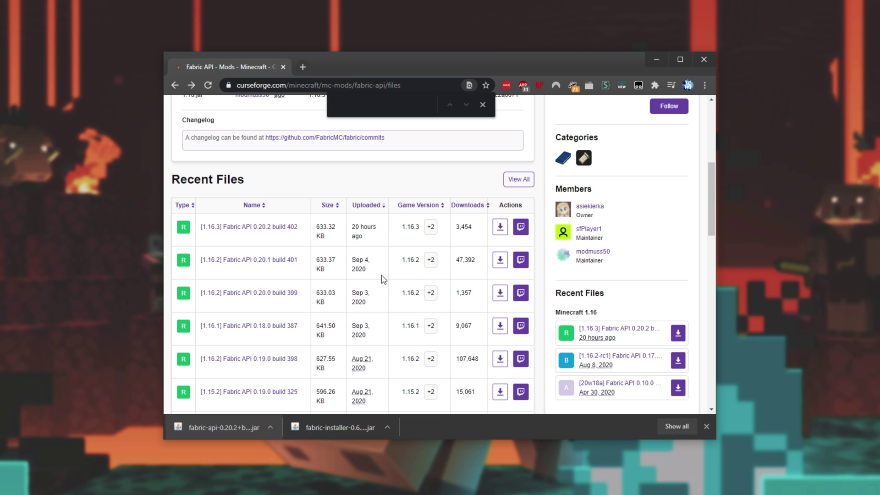
type("1.14")
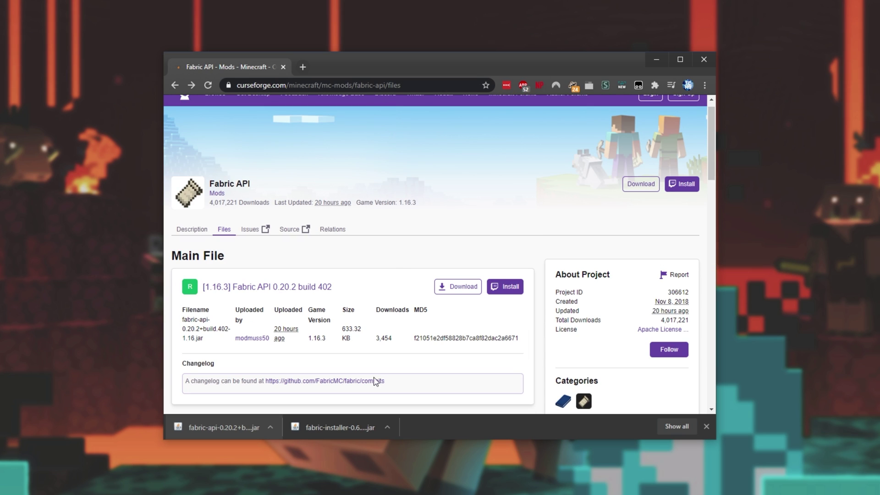
Step: Run the downloaded Fabric installer and install the client loader for Minecraft version 1.16.3
left_click(338, 434)
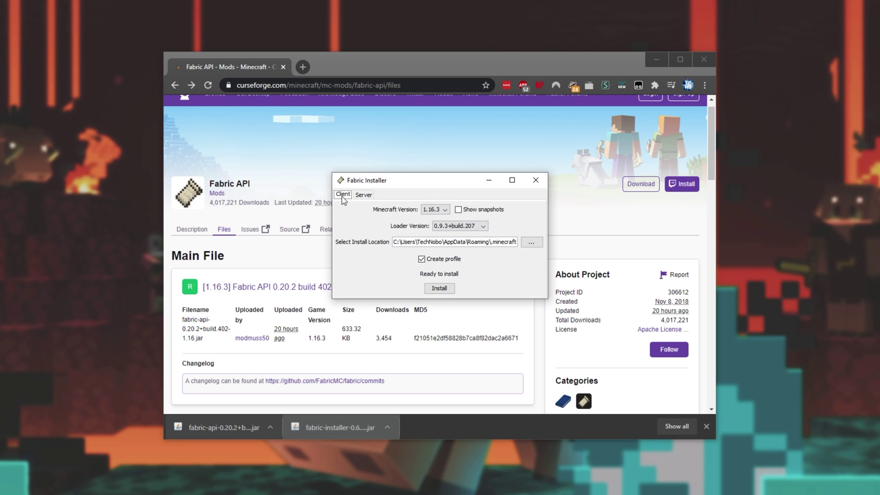
left_click(432, 210)
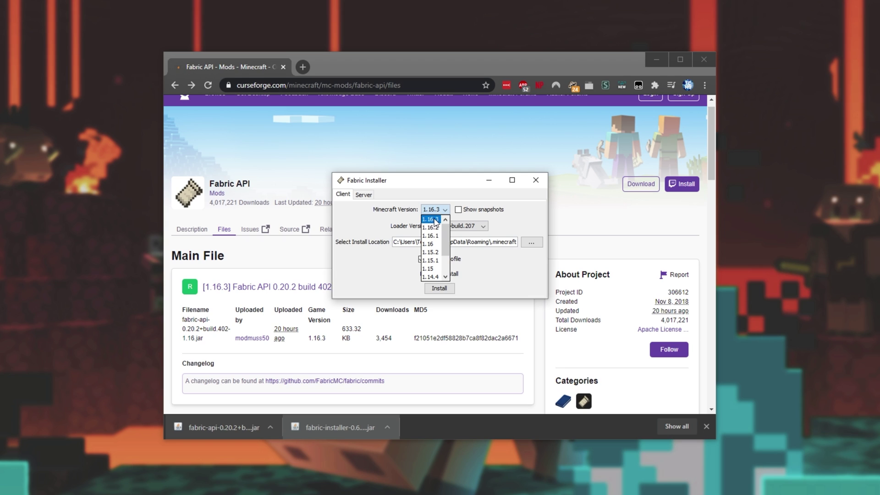
left_click(433, 221)
left_click(439, 288)
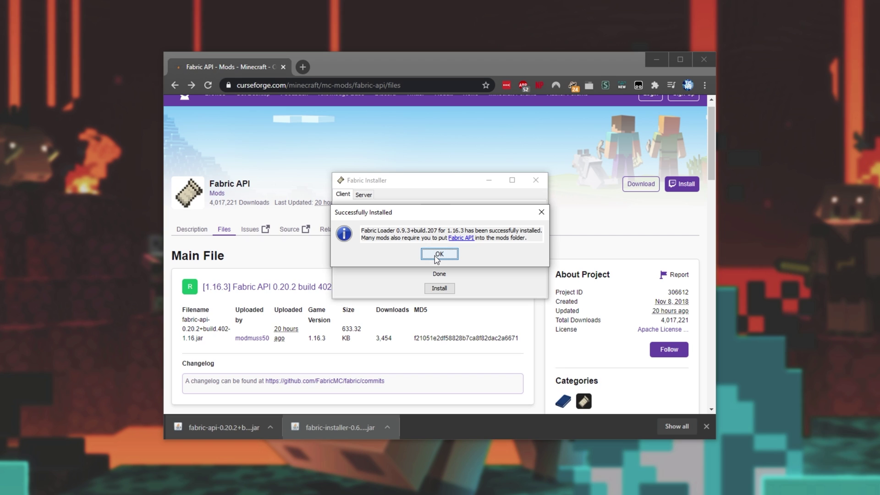
left_click(438, 254)
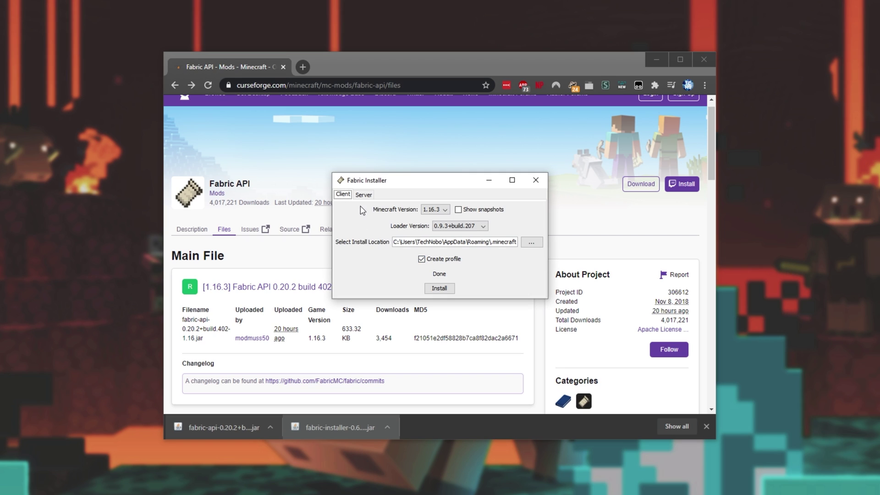
Step: Switch the installer to server setup and create a folder named Fabric on the desktop for the server files
left_click(366, 196)
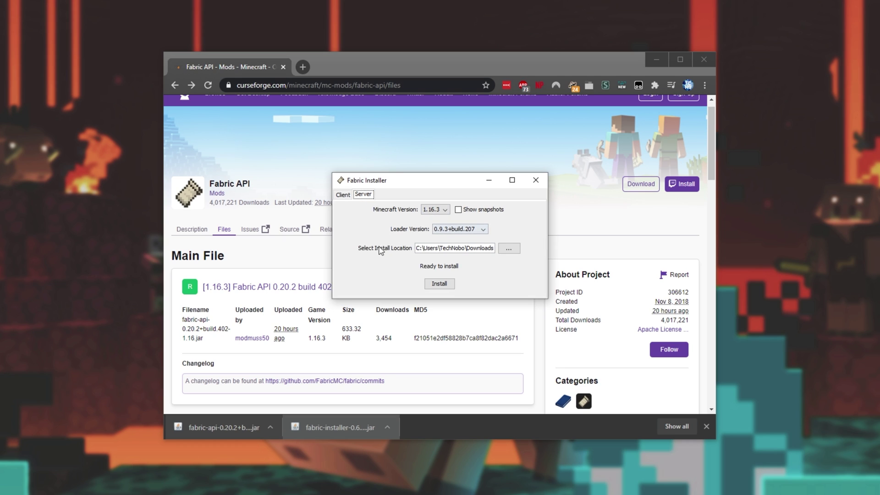
left_click_drag(417, 248, 534, 250)
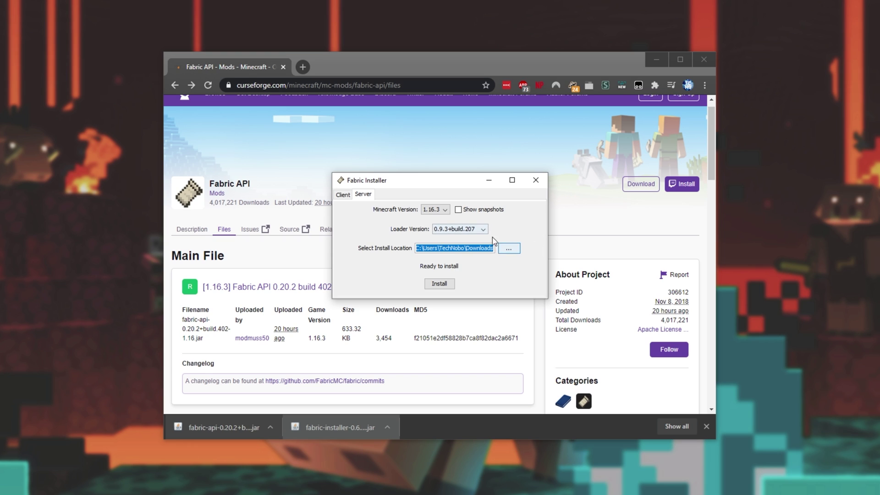
right_click(114, 284)
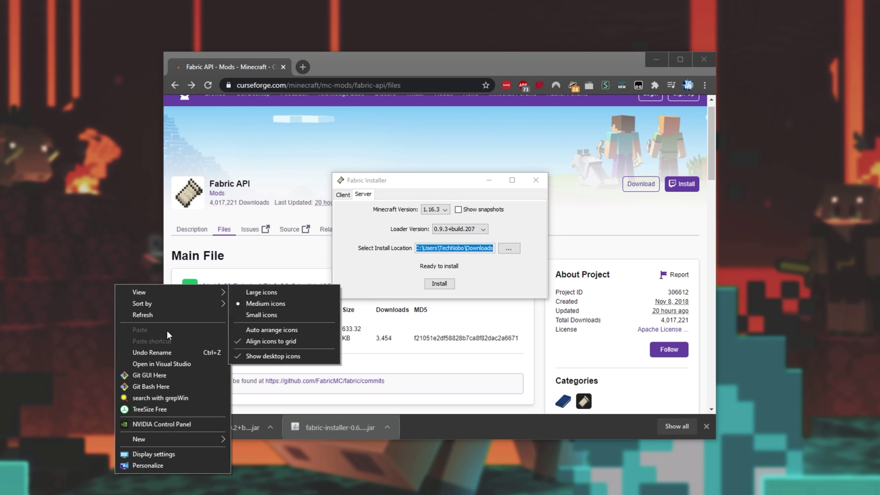
mouse_move(206, 435)
left_click(271, 436)
type("Fab")
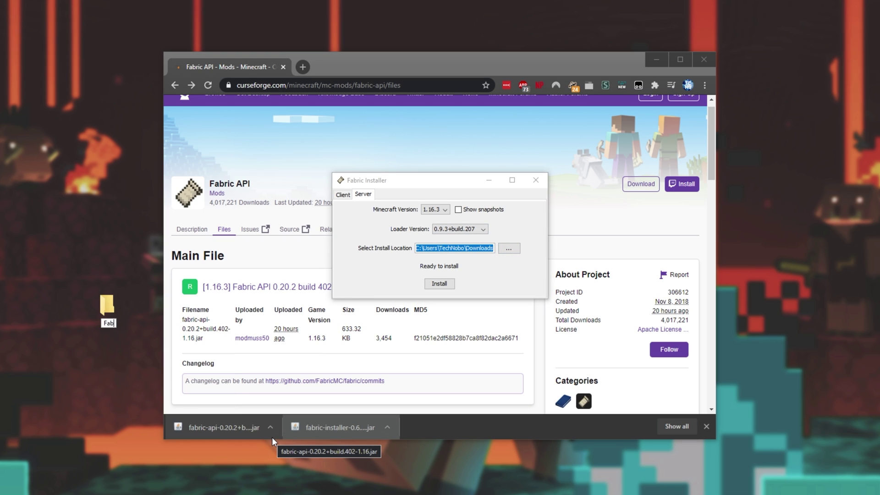
type("ric")
key("Return")
left_click_drag(109, 309, 147, 254)
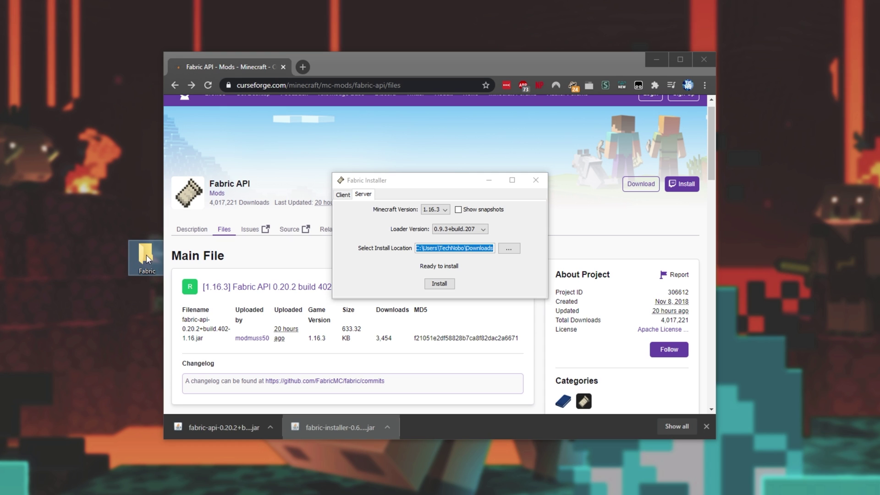
Step: Copy the path of the Fabric desktop folder and set it as the server install location
double_click(147, 254)
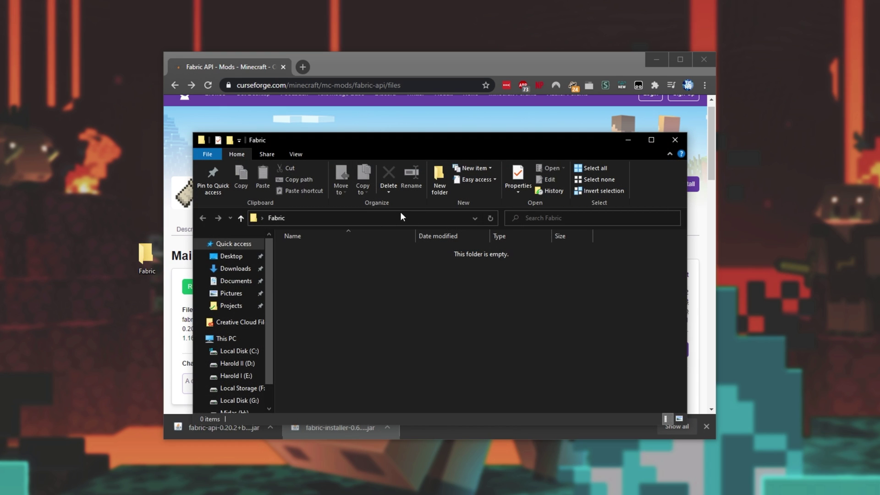
left_click(399, 217)
key("ctrl+c")
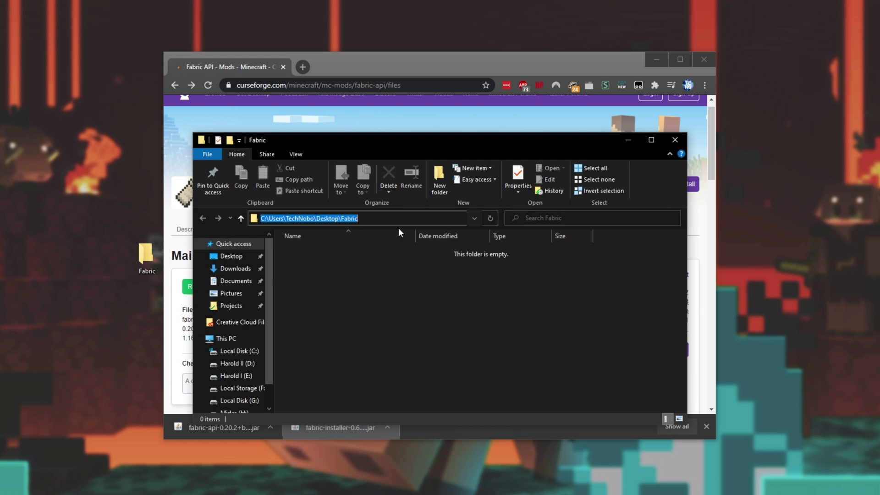
left_click(626, 146)
key("ctrl+v")
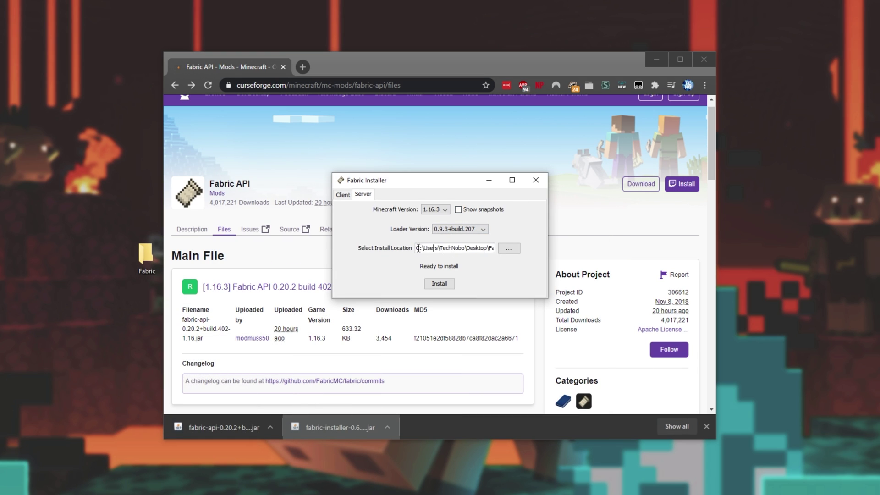
left_click_drag(454, 248, 516, 250)
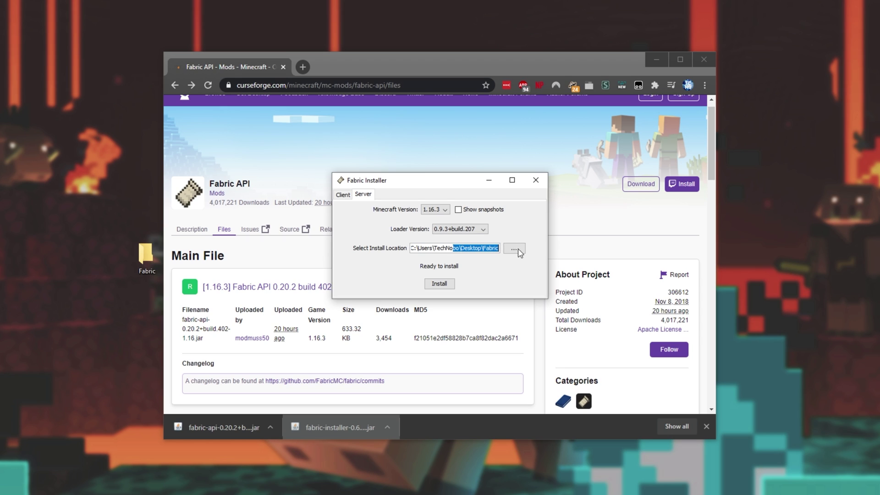
Step: Install the Fabric server with the official Minecraft server jar downloaded and its launch scripts generated
left_click(439, 284)
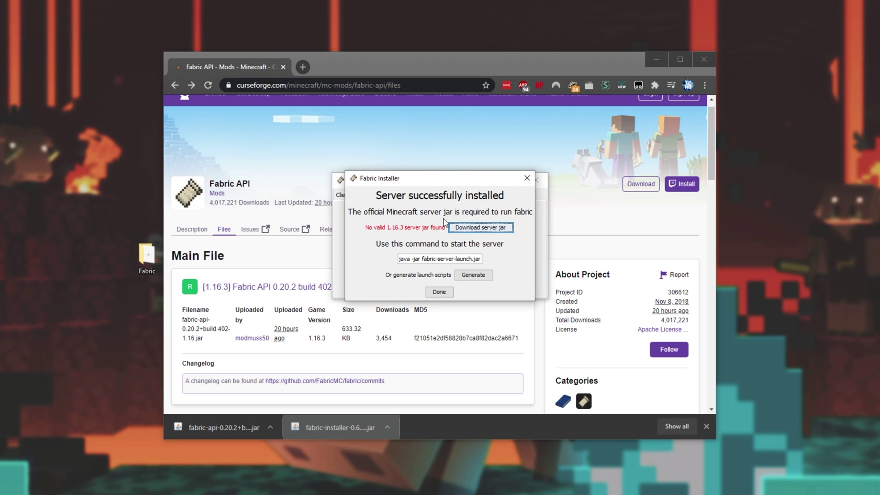
left_click(472, 229)
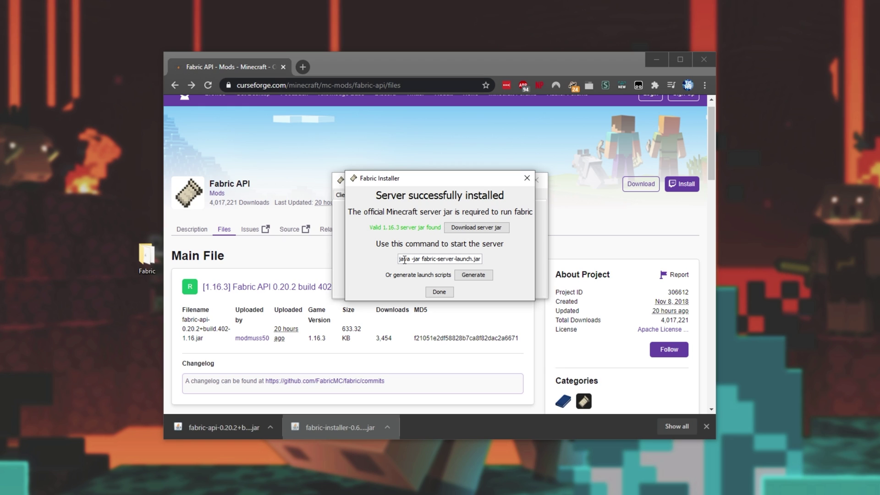
left_click_drag(398, 259, 504, 262)
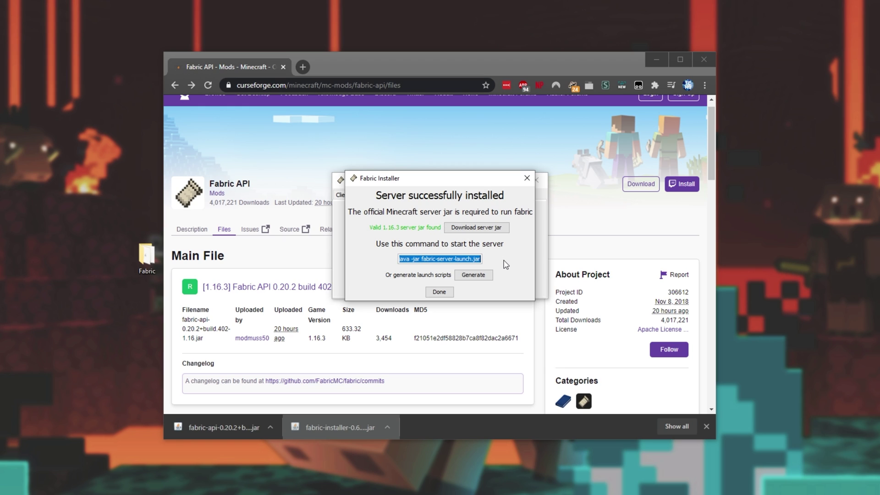
left_click(482, 277)
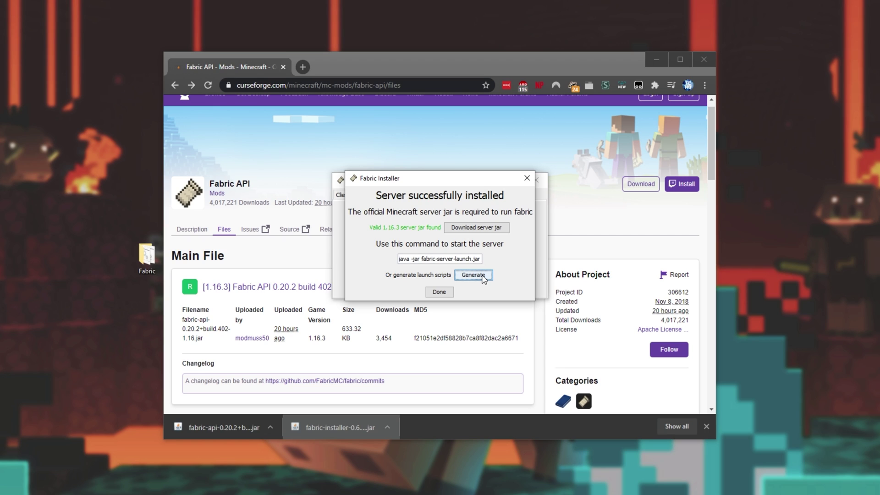
left_click(445, 294)
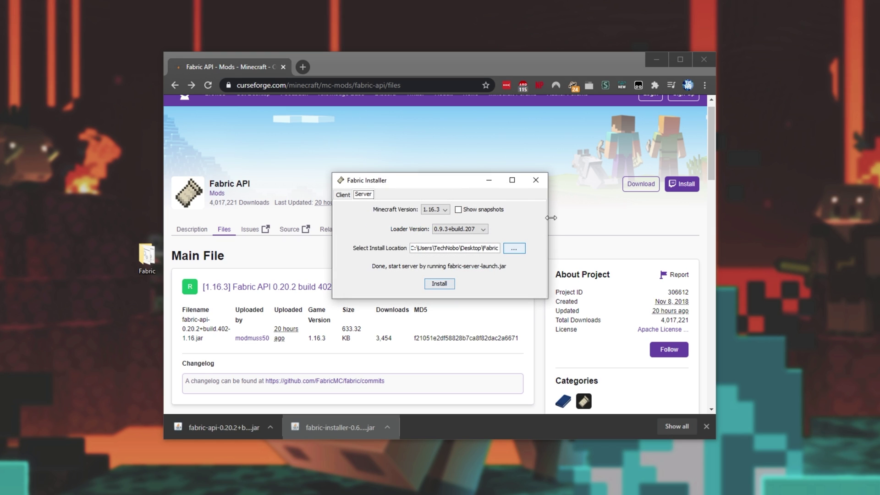
Step: Close the Fabric installer and open the Fabric folder on the desktop
left_click(536, 180)
double_click(143, 252)
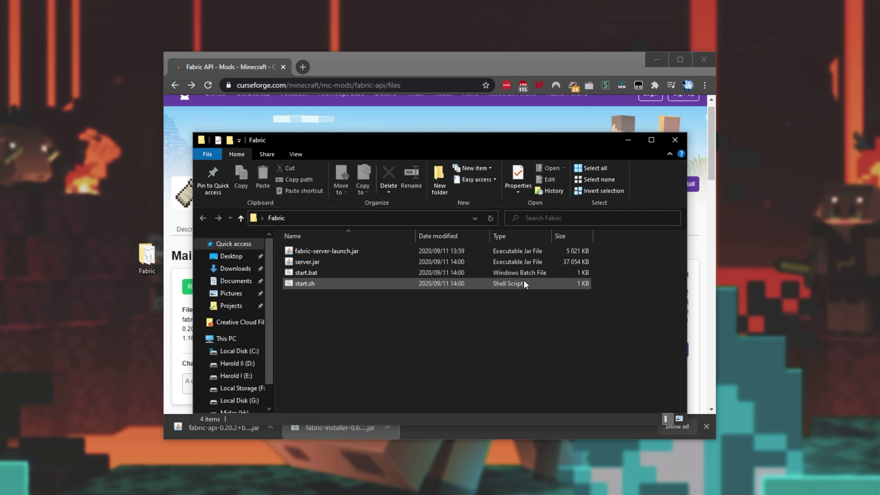
left_click(490, 273)
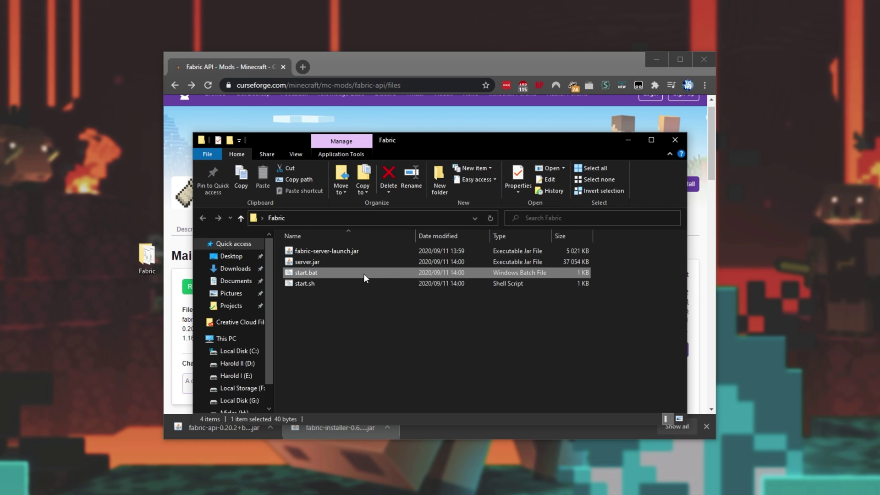
left_click(350, 284)
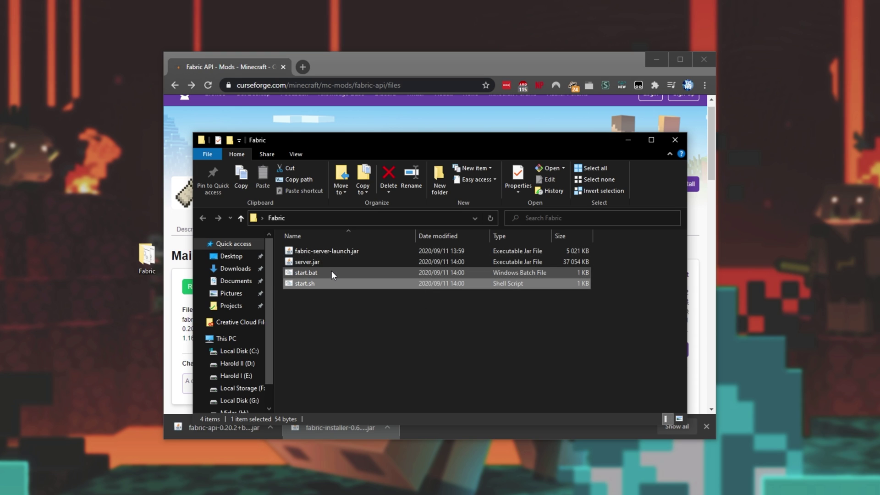
right_click(331, 272)
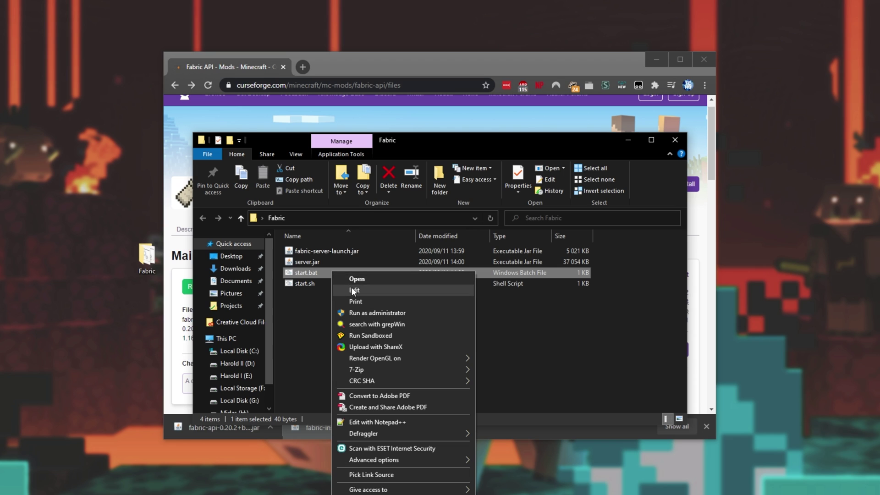
left_click(351, 288)
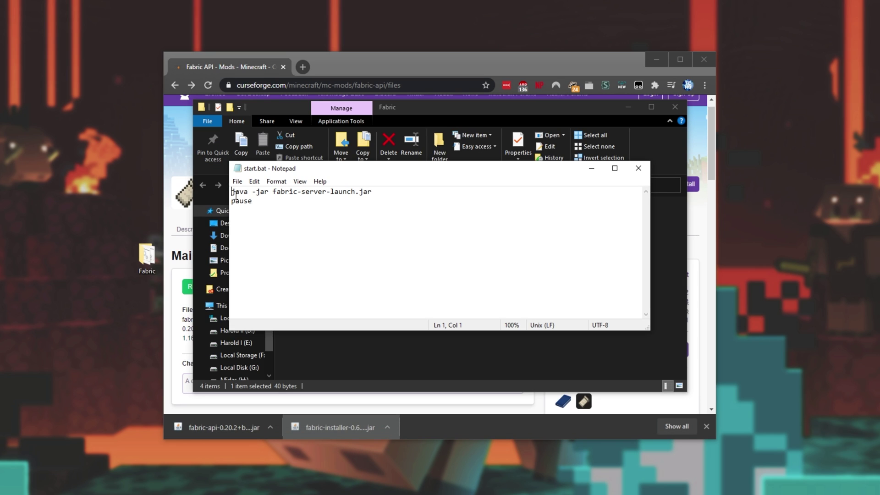
type("@echo off")
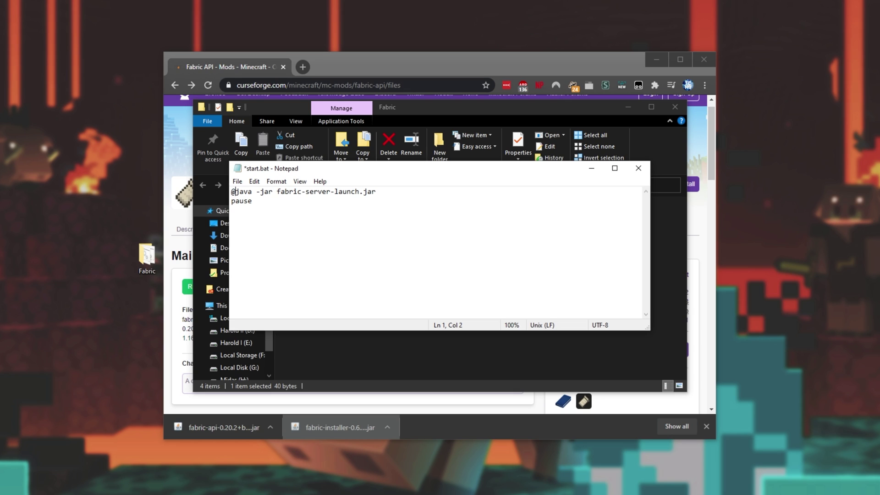
key("Return")
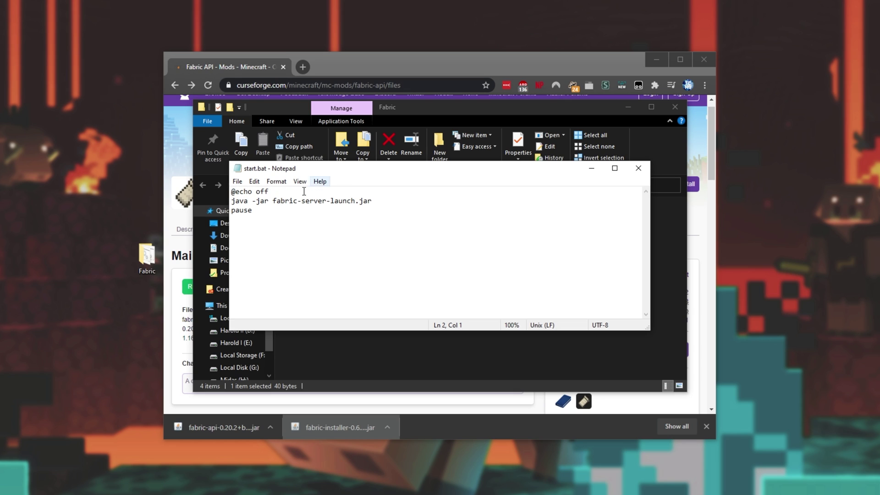
double_click(247, 200)
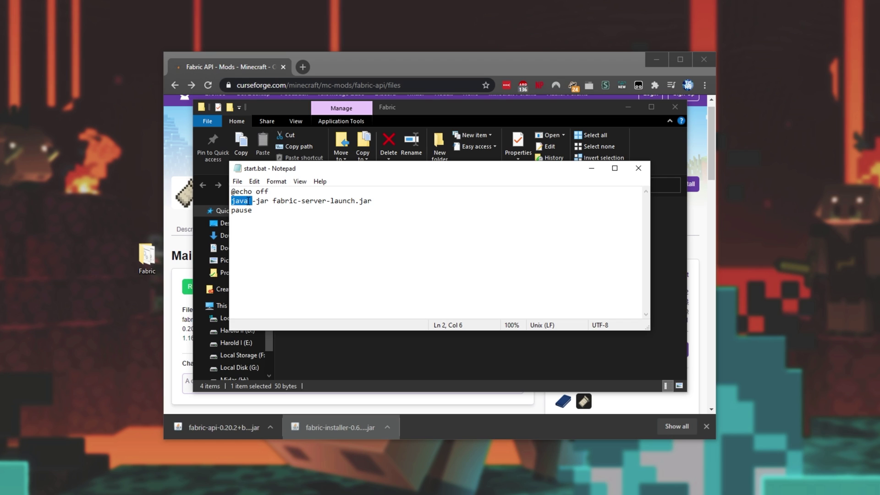
left_click_drag(272, 200, 393, 199)
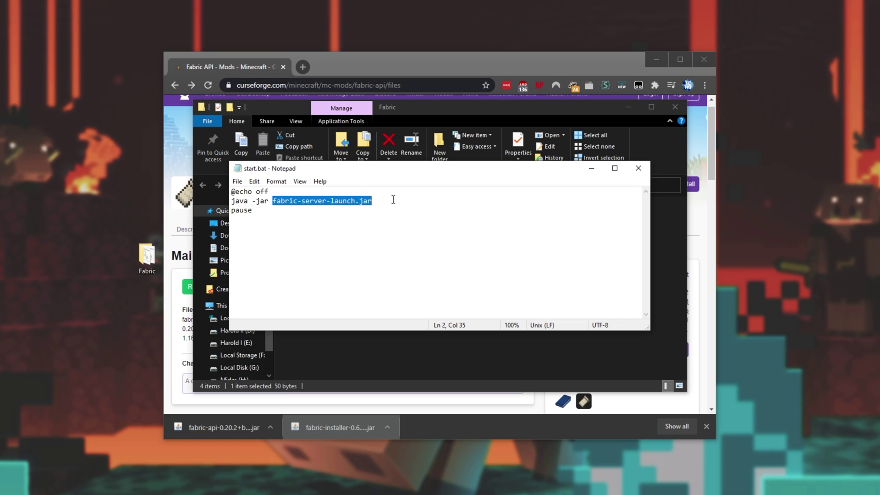
left_click_drag(320, 173, 509, 175)
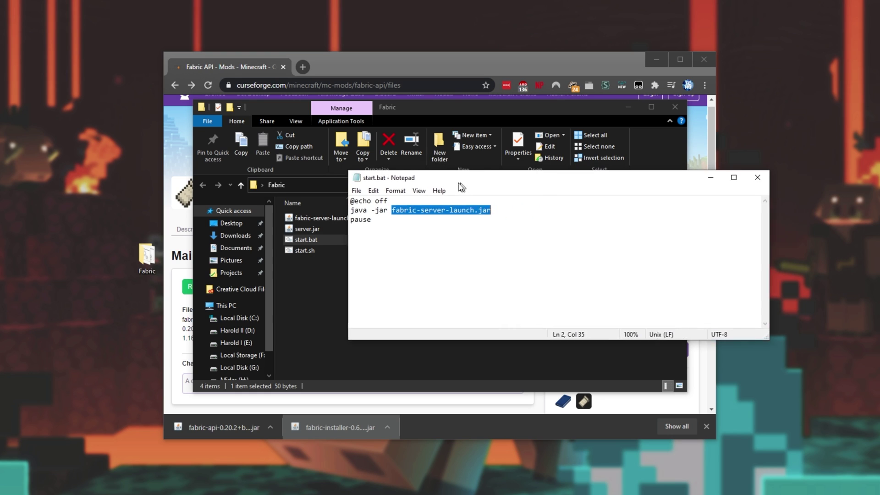
left_click_drag(458, 184, 339, 174)
left_click(393, 200)
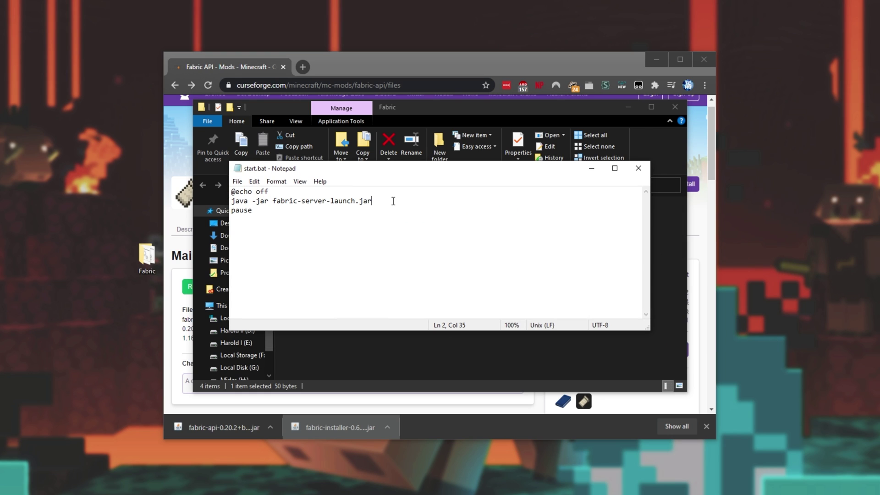
Step: Check the computer's total and available memory in Task Manager and return to start.bat
right_click(393, 492)
left_click(426, 493)
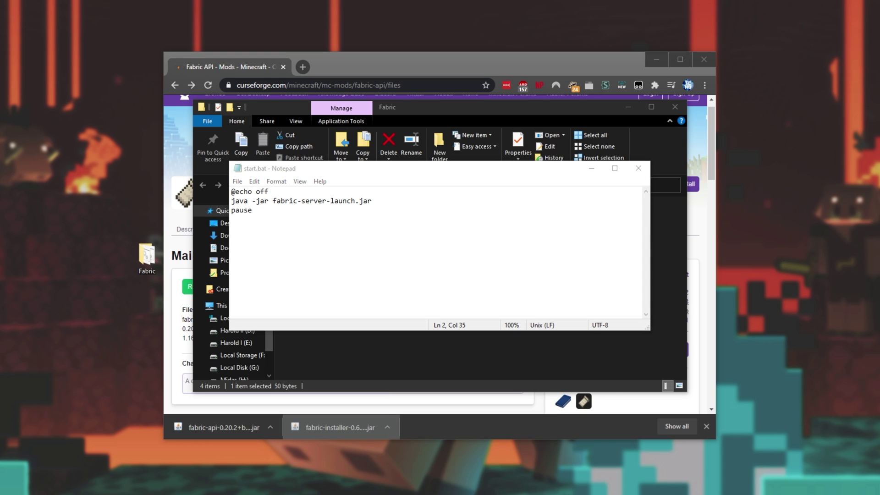
left_click(248, 46)
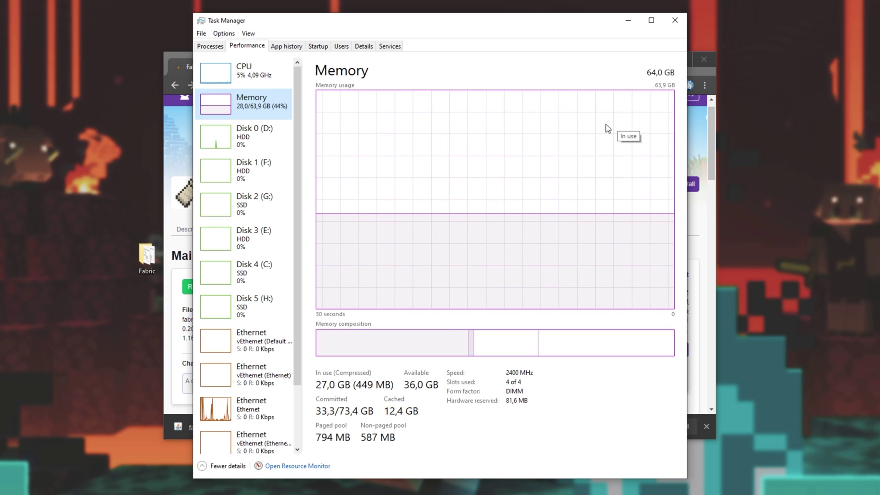
left_click(628, 21)
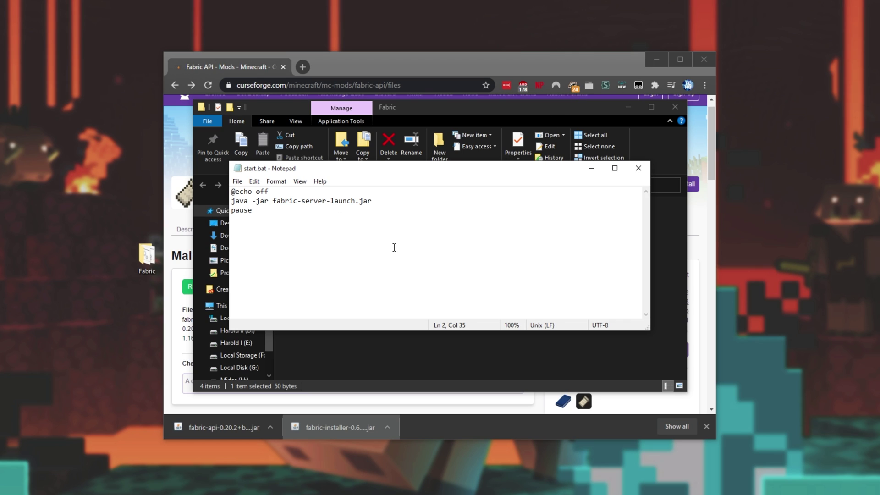
Step: Insert the -Xms and -Xmx memory arguments between java and -jar in the launch command of start.bat
left_click(252, 201)
type("-")
type("Xms")
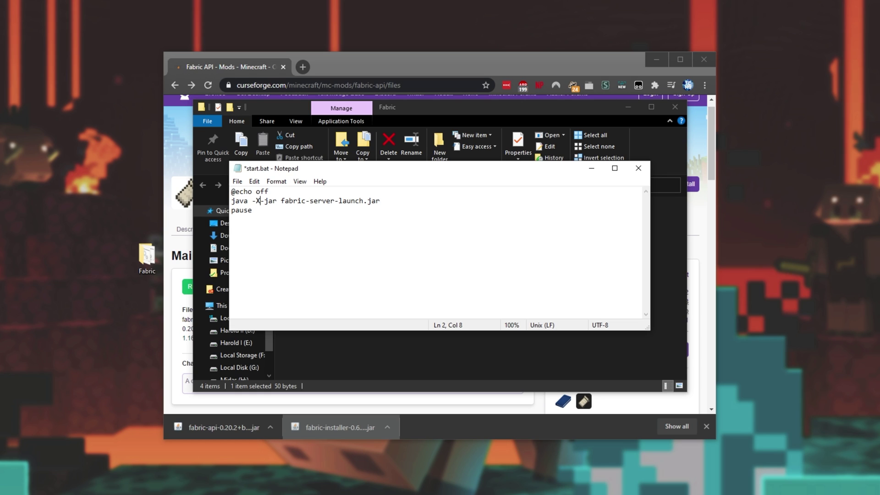
type(" -")
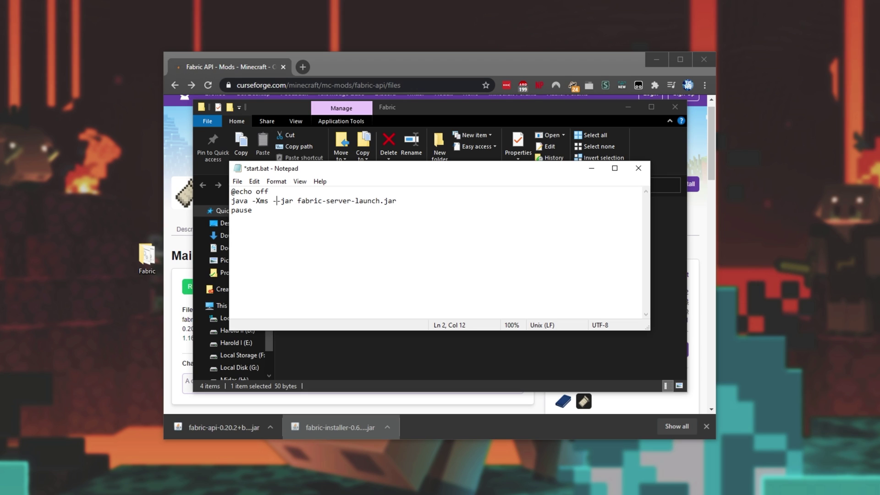
type("Xmx")
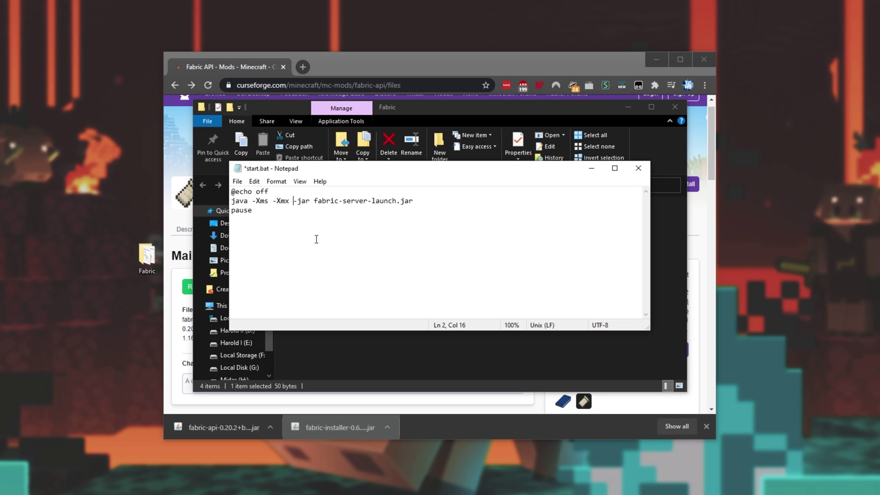
Step: Set the server's minimum memory argument -Xms to 4G in the launch command
left_click_drag(270, 202, 290, 202)
left_click(269, 202)
type("4")
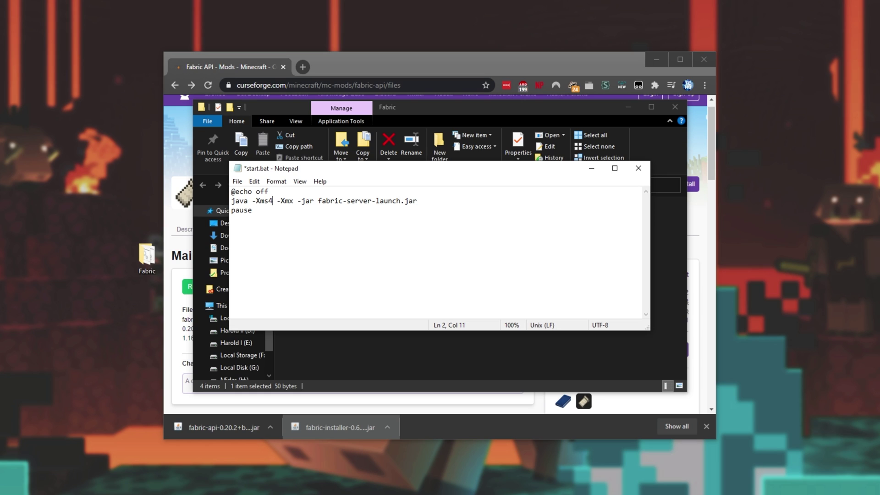
type("G")
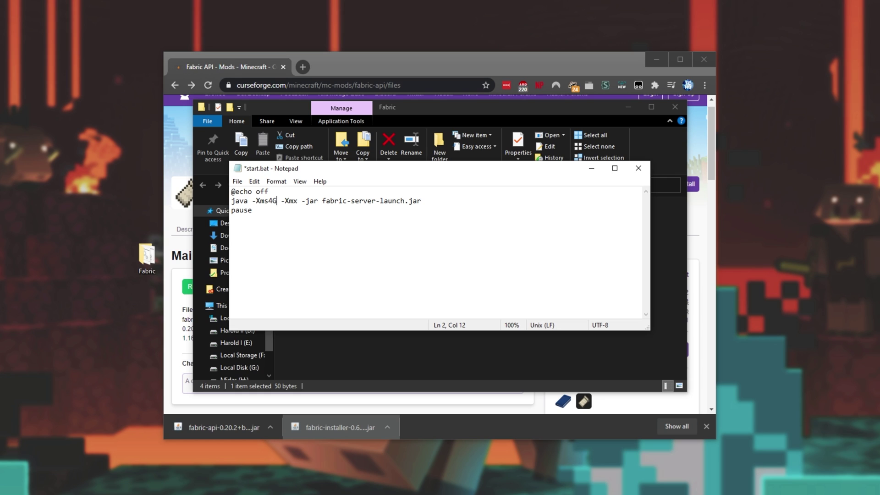
Step: Try writing the -Xms value in megabytes as 4000M and set it back to 4G
key("BackSpace")
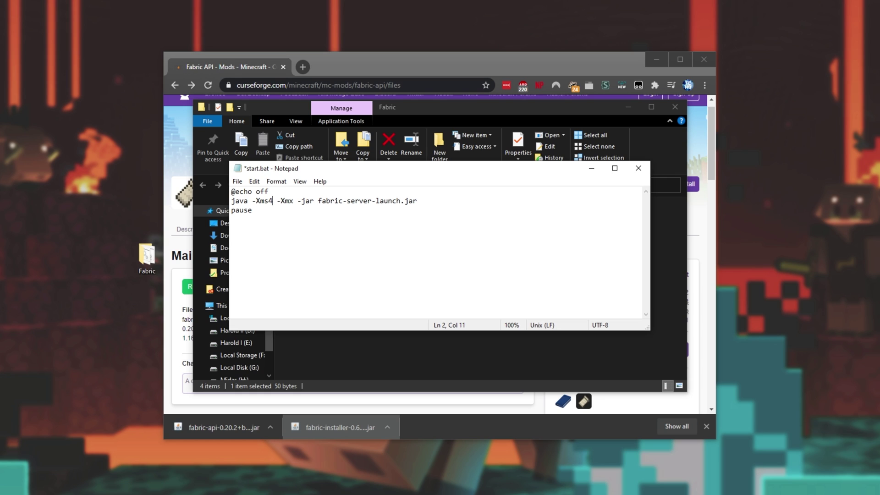
type("000M")
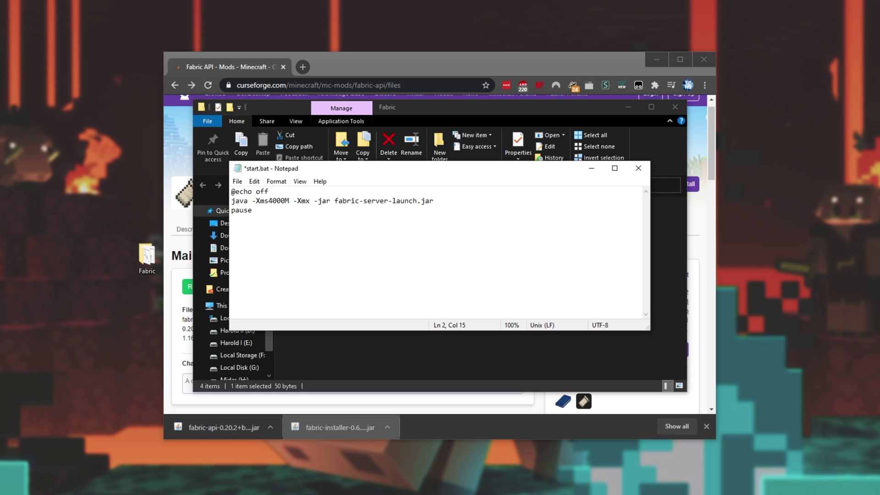
key("shift+Left")
key("shift+Left")
key("shift+Left")
key("shift+Left")
key("shift+Left")
type("4G")
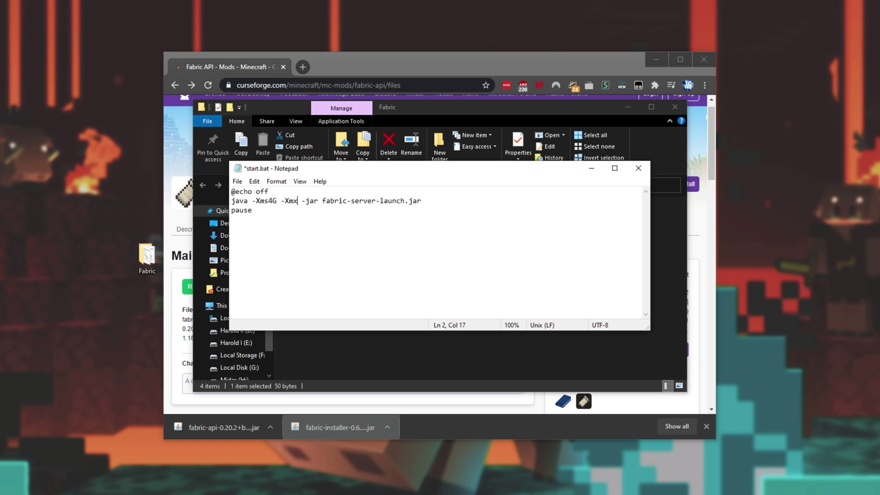
Step: Set the maximum memory argument -Xmx to 8G, save start.bat and close it
type("8G")
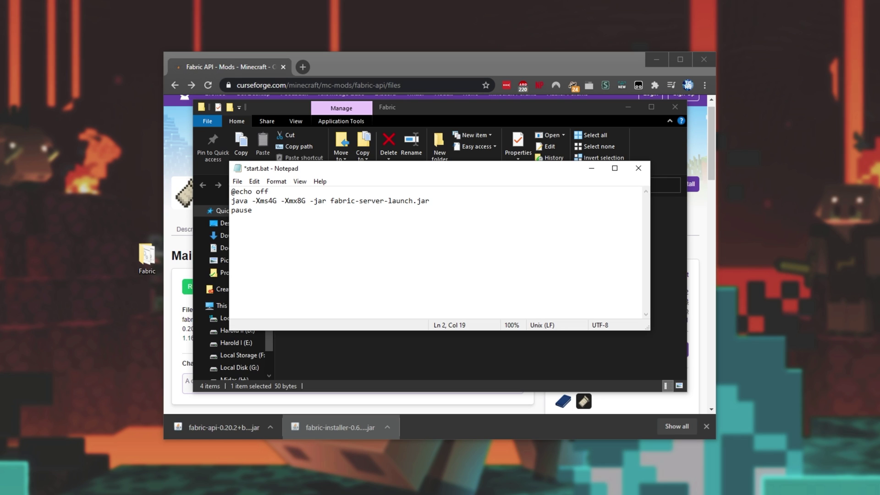
left_click(275, 231)
key("ctrl+s")
left_click(638, 169)
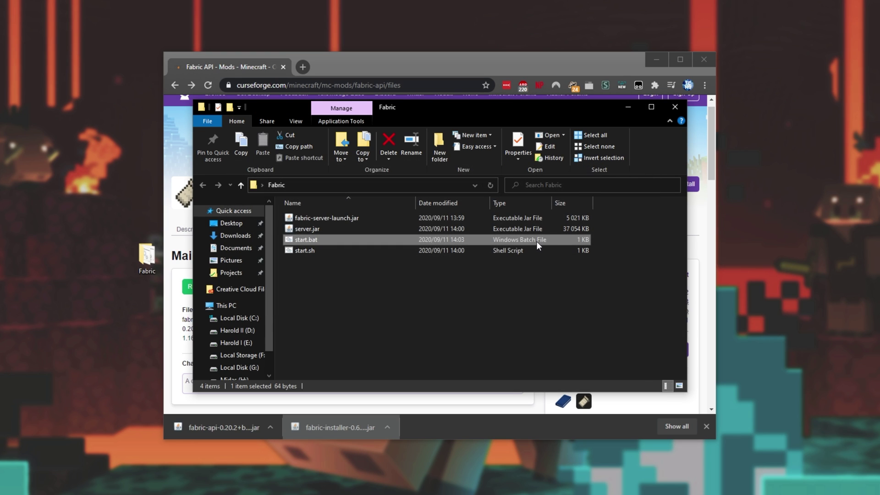
Step: Run start.bat to generate the server files and close the console once it finishes
double_click(536, 239)
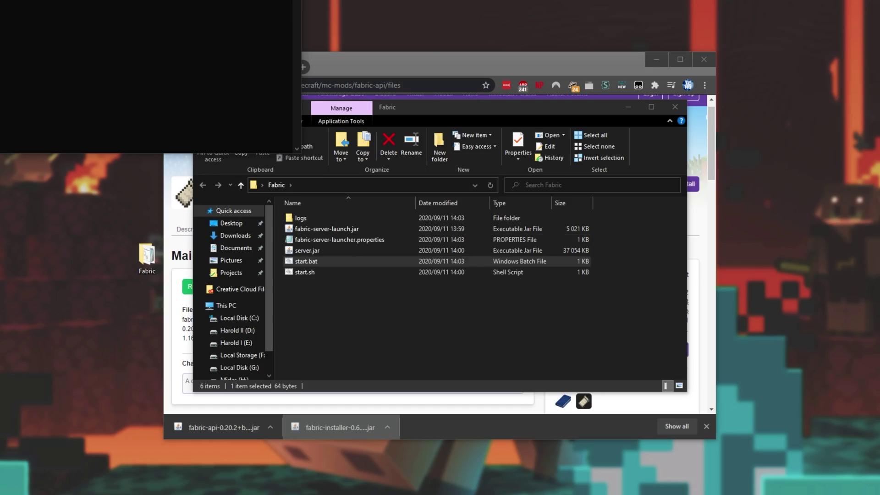
left_click_drag(160, 11, 760, 129)
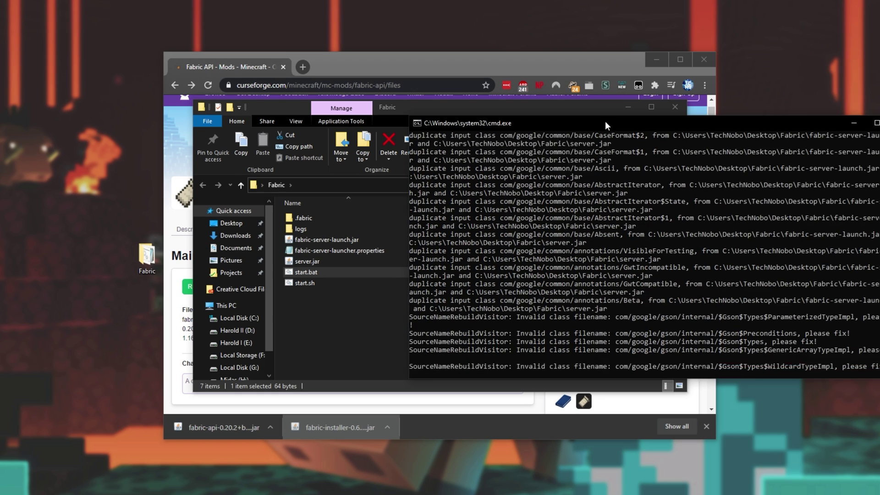
left_click_drag(604, 121, 605, 118)
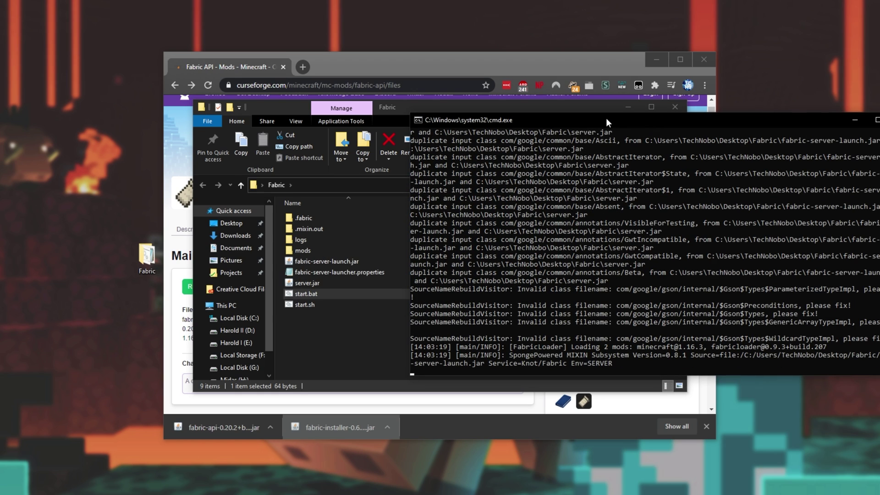
key("Return")
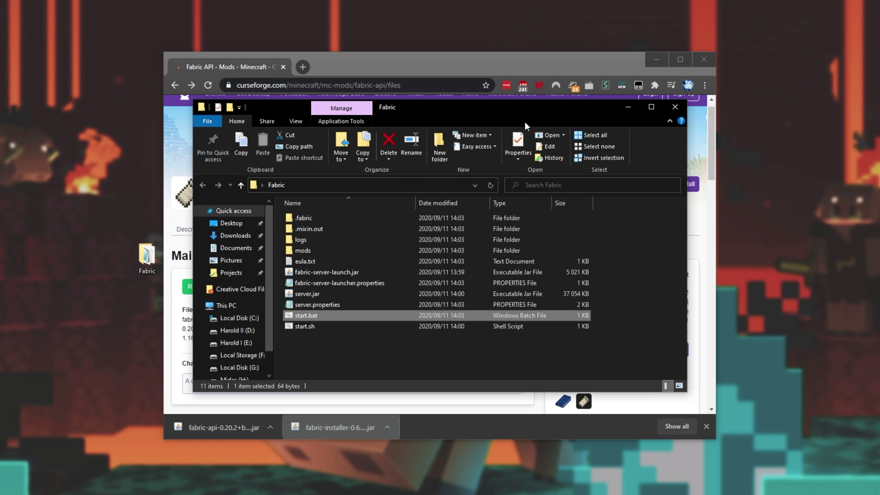
Step: Accept the Minecraft EULA by setting eula=true in eula.txt, save the file and close it
double_click(389, 260)
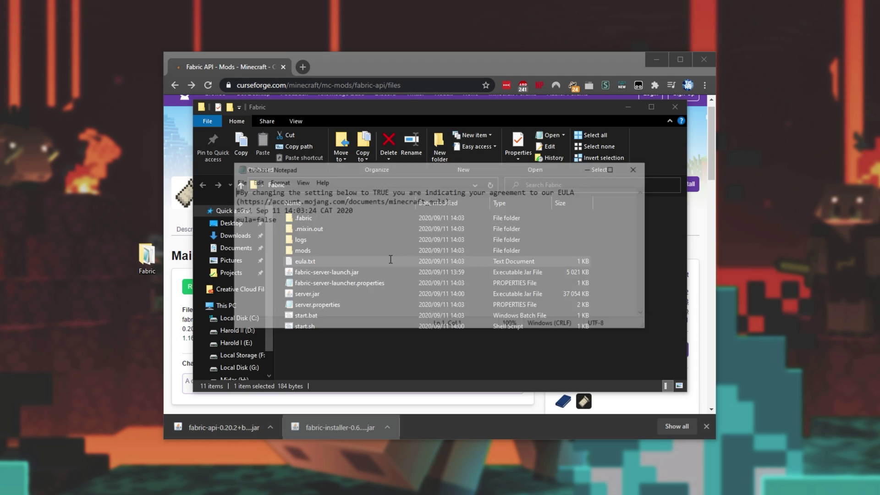
left_click_drag(281, 220, 251, 219)
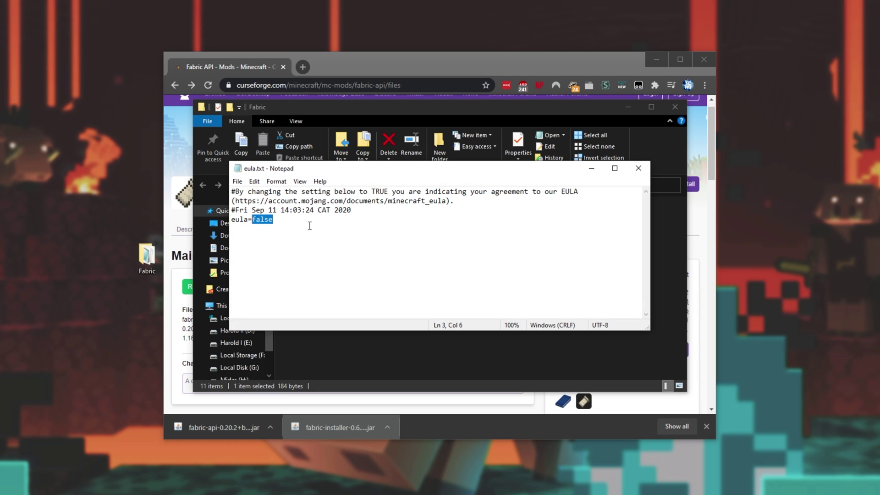
type("true")
key("ctrl+s")
left_click(637, 169)
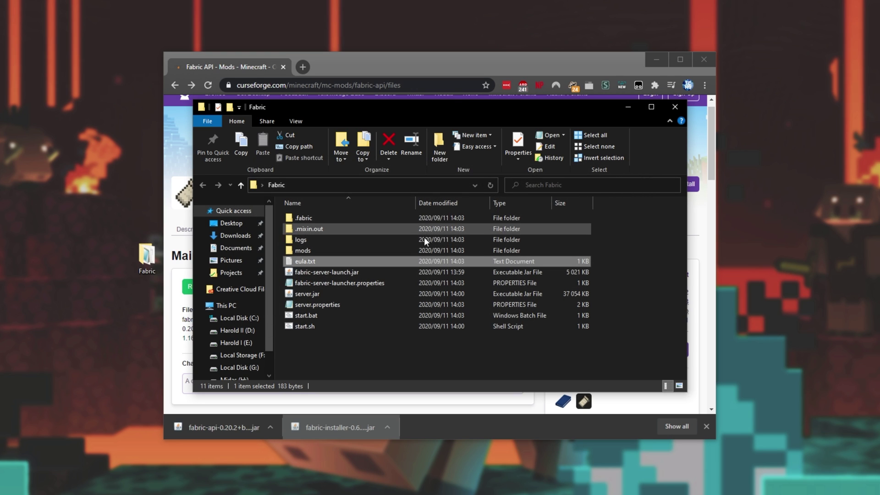
Step: Open server.properties and examine the server-port setting
double_click(411, 305)
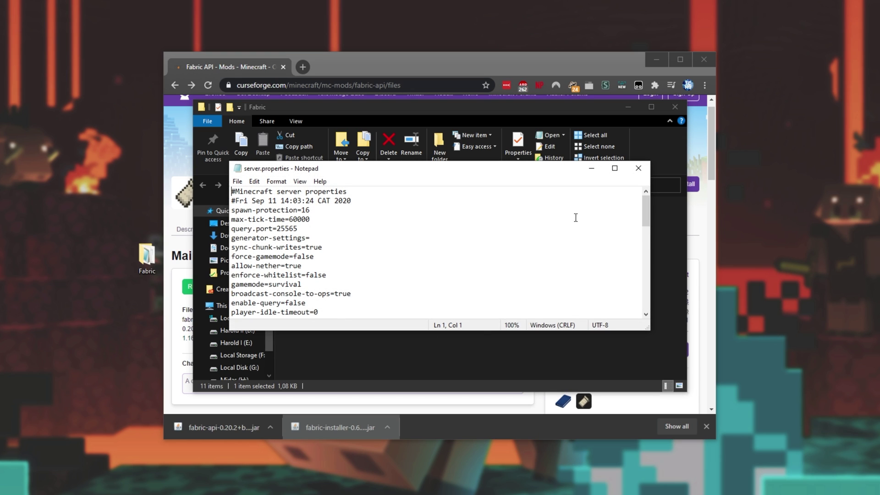
left_click_drag(645, 210, 646, 258)
left_click_drag(311, 267, 232, 255)
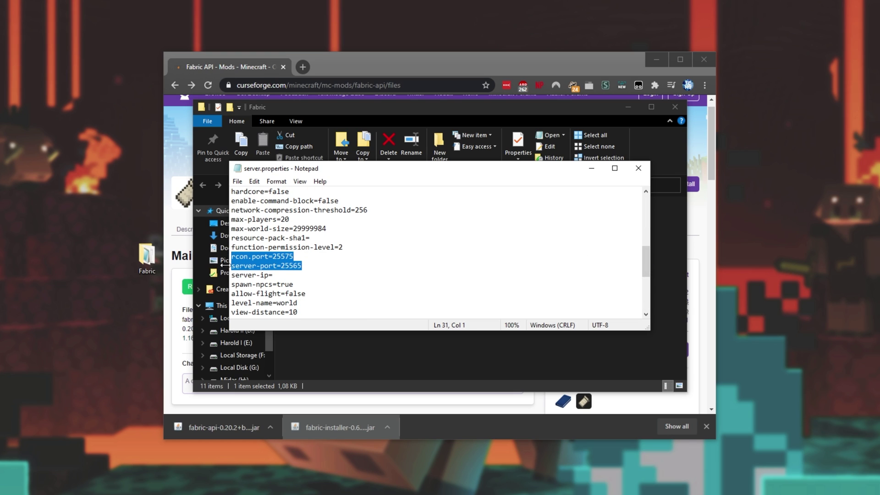
left_click_drag(313, 266, 232, 266)
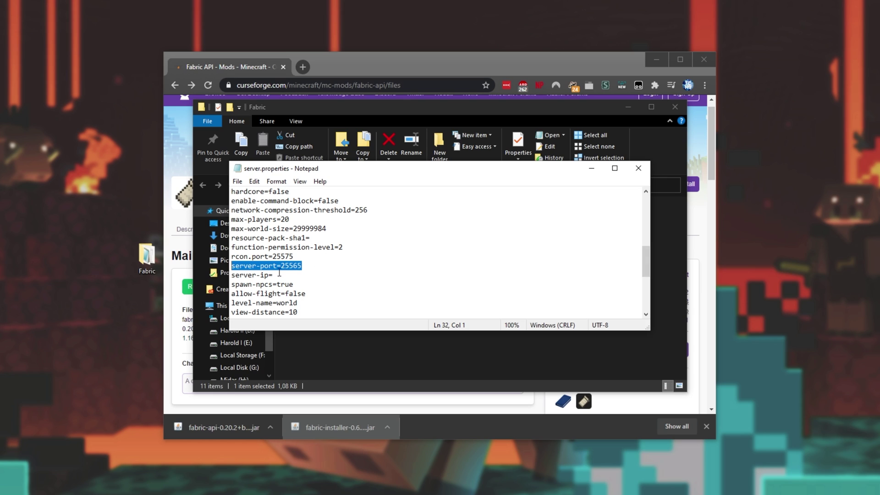
left_click_drag(302, 265, 281, 266)
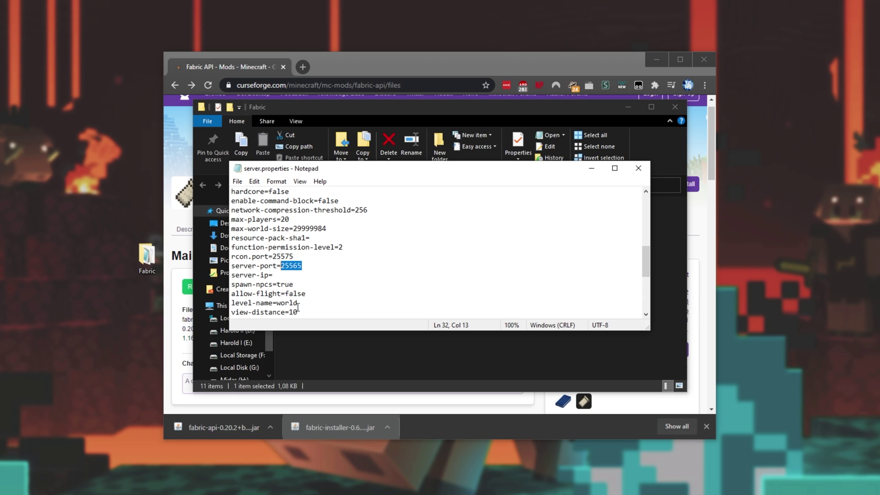
left_click_drag(313, 268, 281, 266)
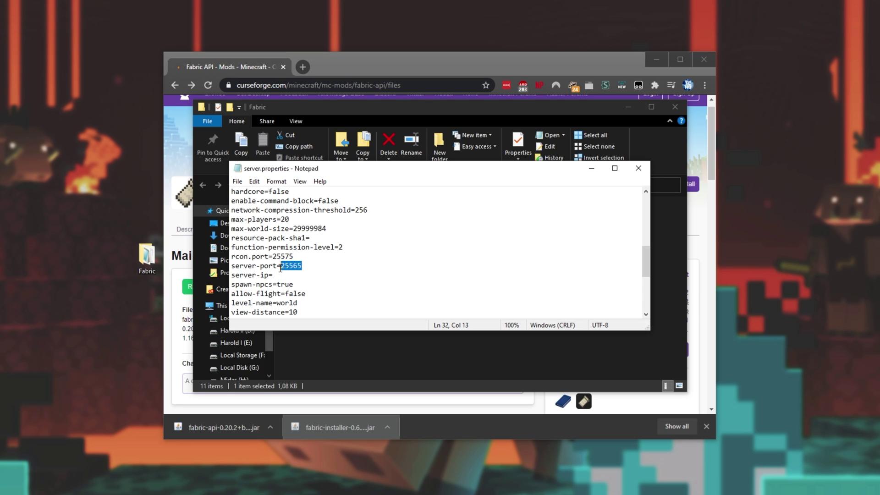
Step: Close server.properties and copy the downloaded fabric-api-0.20.2+build.402-1.16.jar into the server's mods folder
left_click(340, 296)
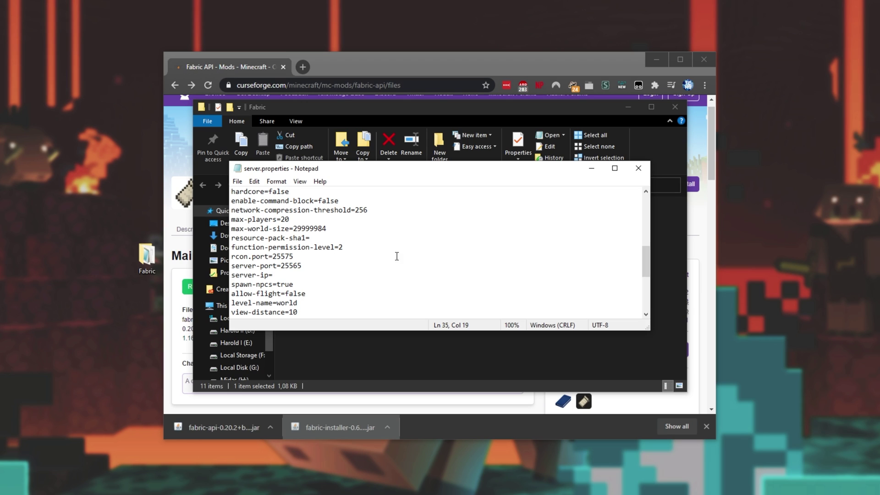
left_click(637, 169)
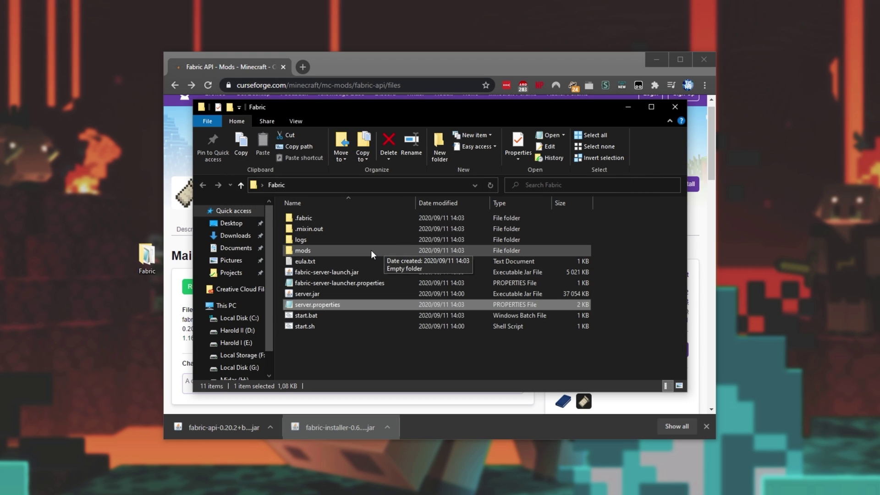
double_click(370, 249)
left_click_drag(512, 258, 433, 228)
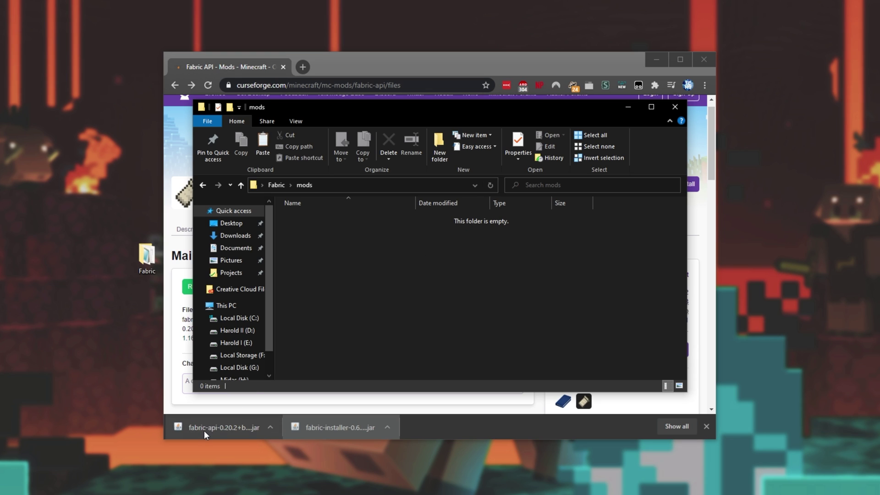
left_click_drag(200, 429, 426, 289)
left_click(435, 251)
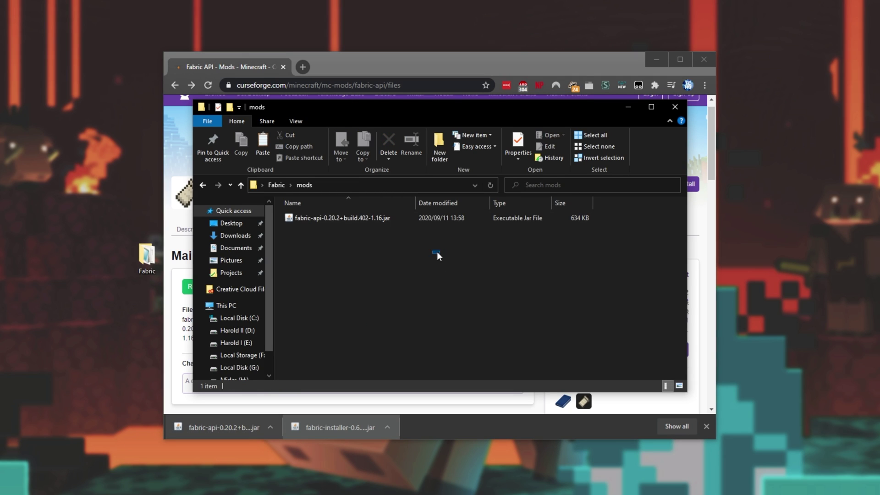
key("super+Down")
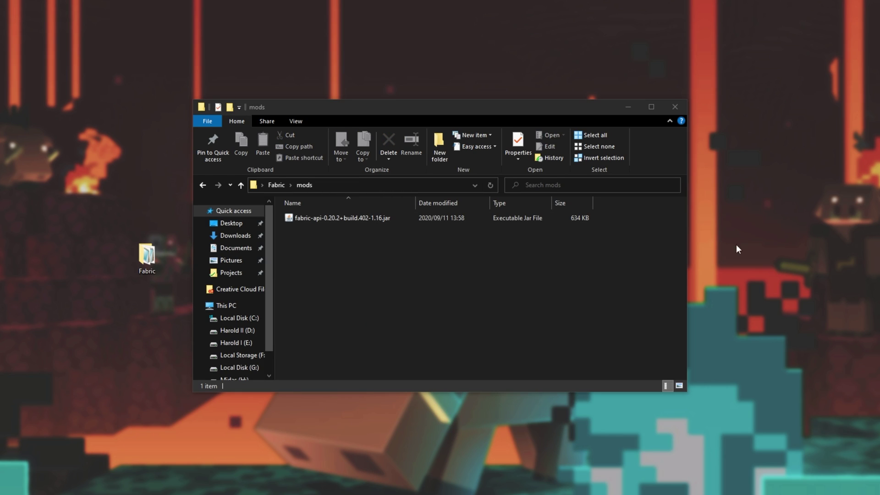
left_click_drag(443, 277, 452, 314)
Step: Switch to the CurseForge Minecraft mods page in the browser and filter the list to Fabric mods for game version 1.16.3
key("alt+Tab")
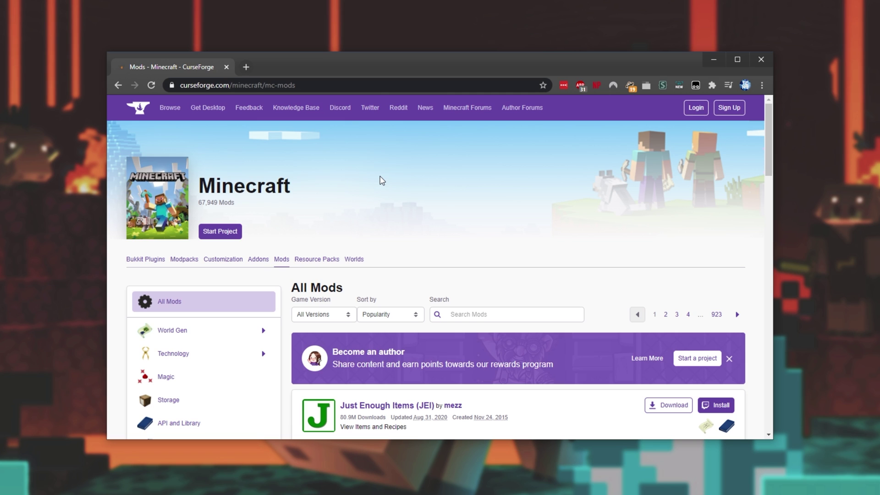
scroll(381, 181, "down", 10)
left_click(167, 228)
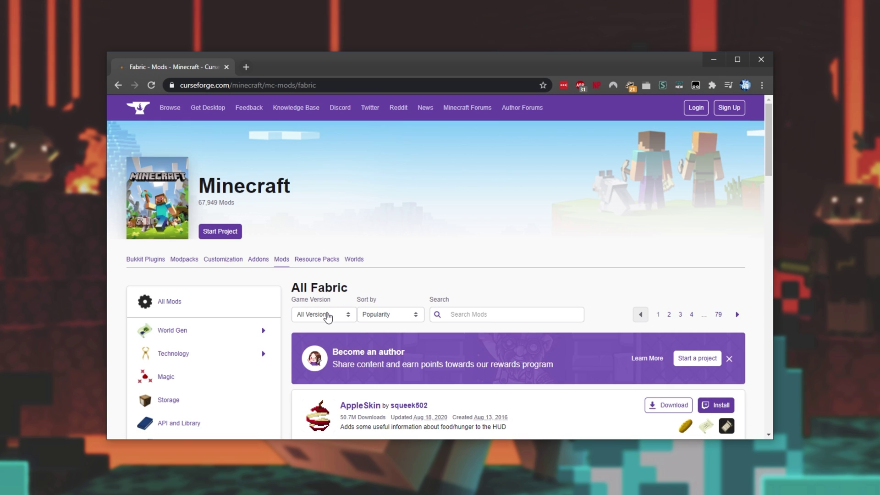
left_click(326, 316)
left_click(316, 421)
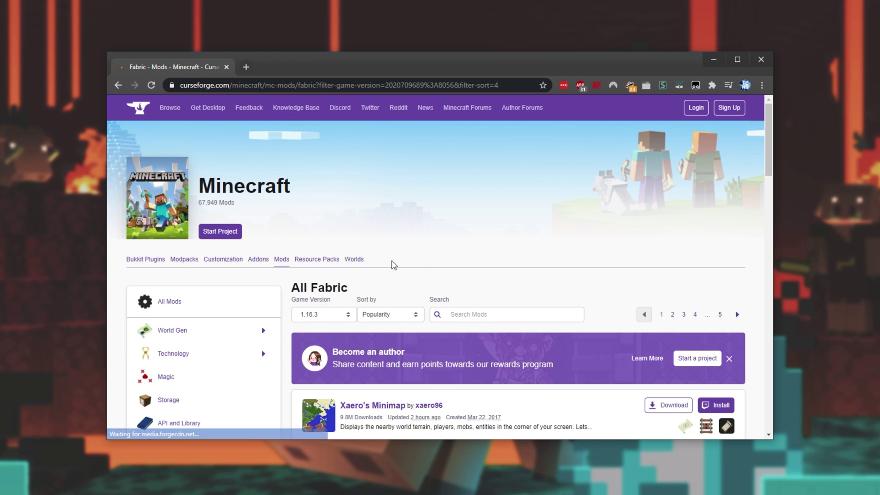
Step: Open the WorldEdit mod from the filtered list and show its recent files
scroll(393, 262, "down", 3)
scroll(527, 202, "down", 4)
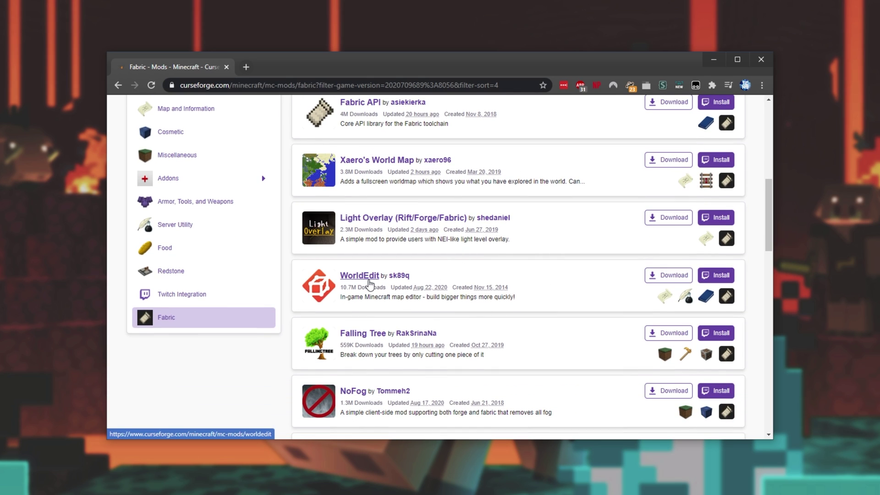
left_click(368, 281)
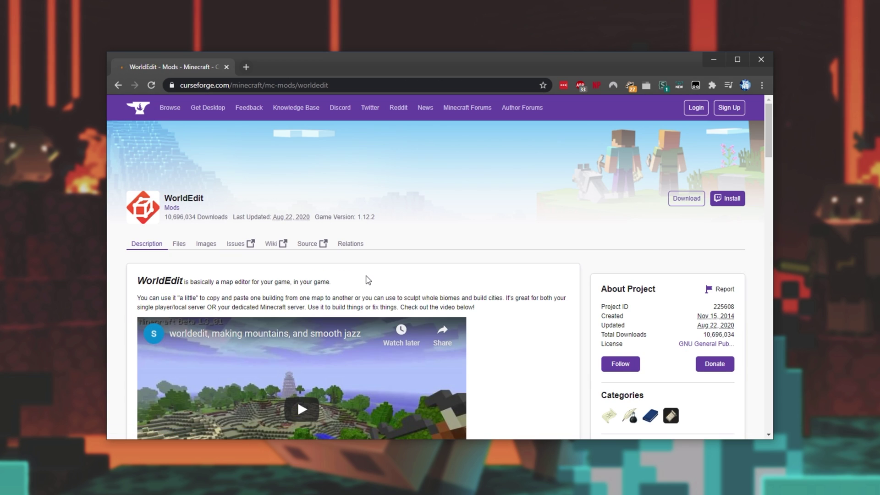
scroll(366, 276, "down", 15)
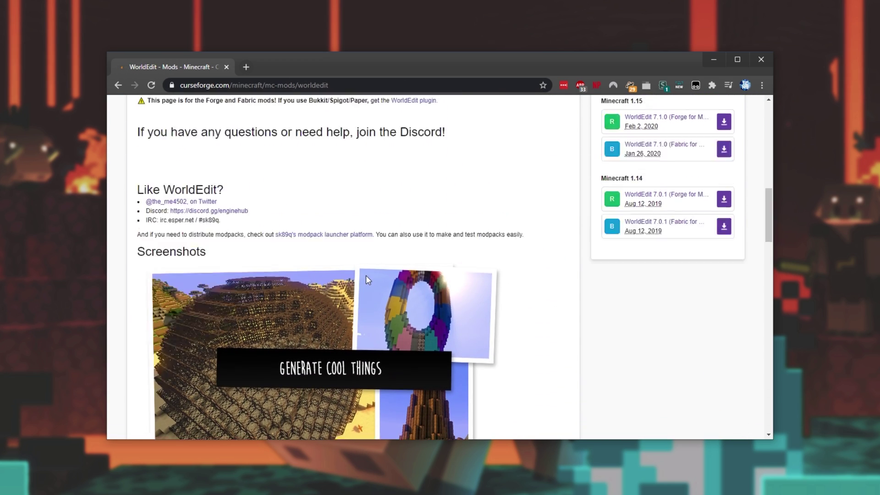
scroll(365, 279, "up", 15)
left_click(180, 244)
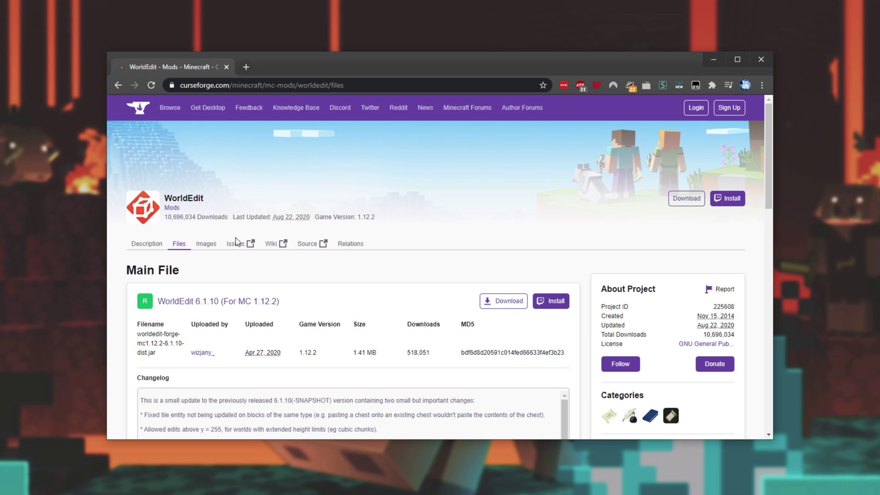
scroll(237, 242, "down", 10)
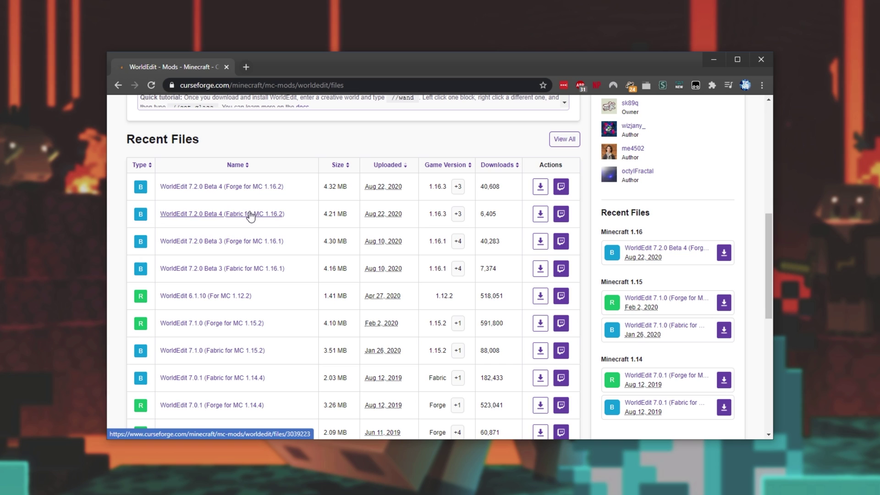
Step: Download WorldEdit 7.2.0 Beta 4 (Fabric for MC 1.16.2) from the recent files
left_click_drag(298, 215, 161, 215)
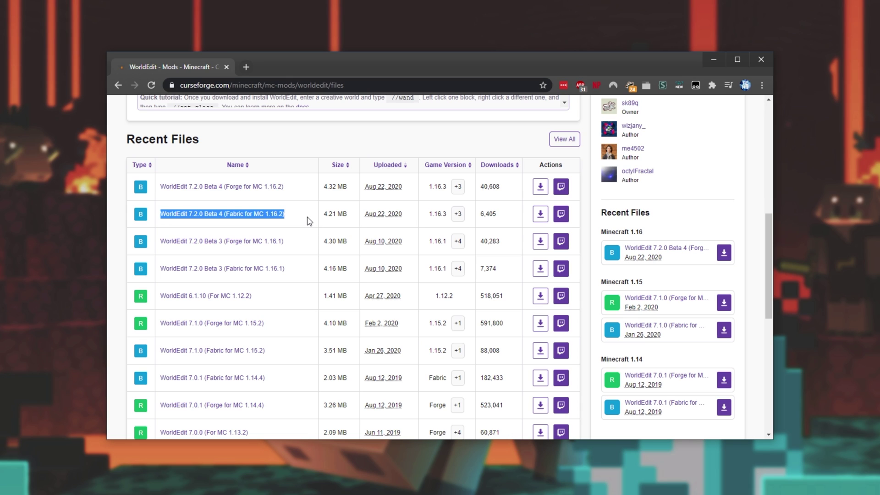
left_click(307, 221)
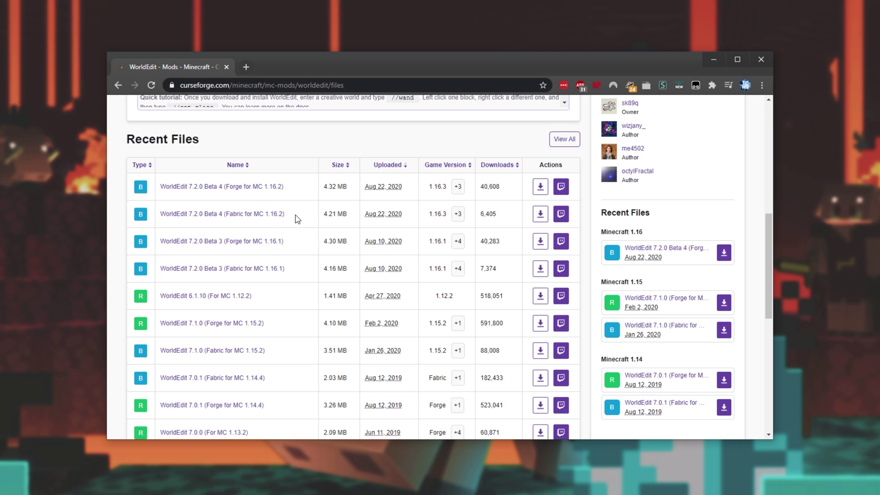
left_click_drag(293, 215, 227, 212)
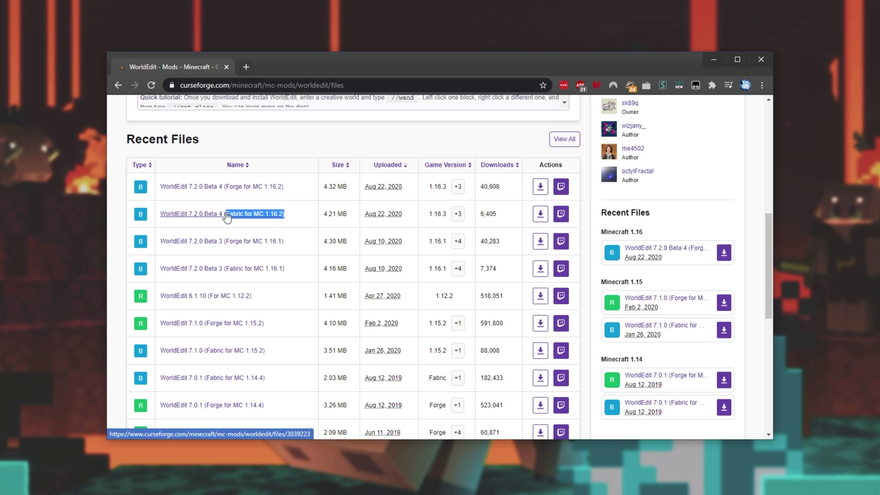
left_click(304, 219)
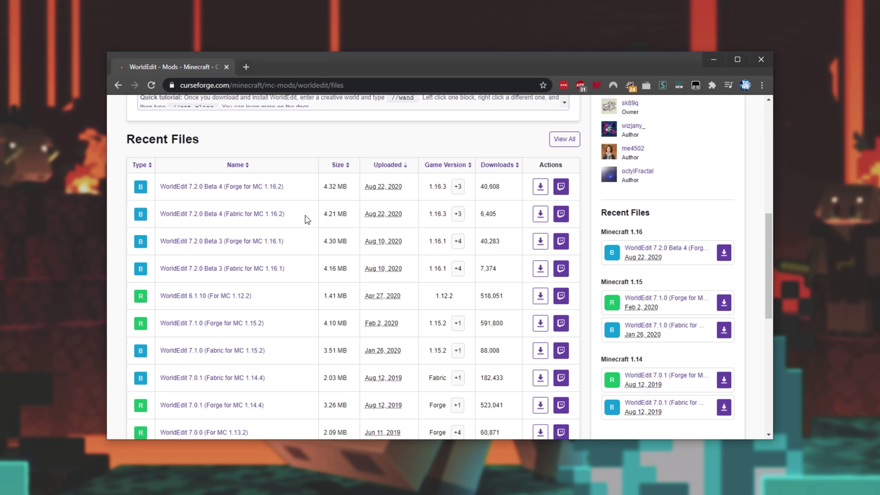
left_click(534, 215)
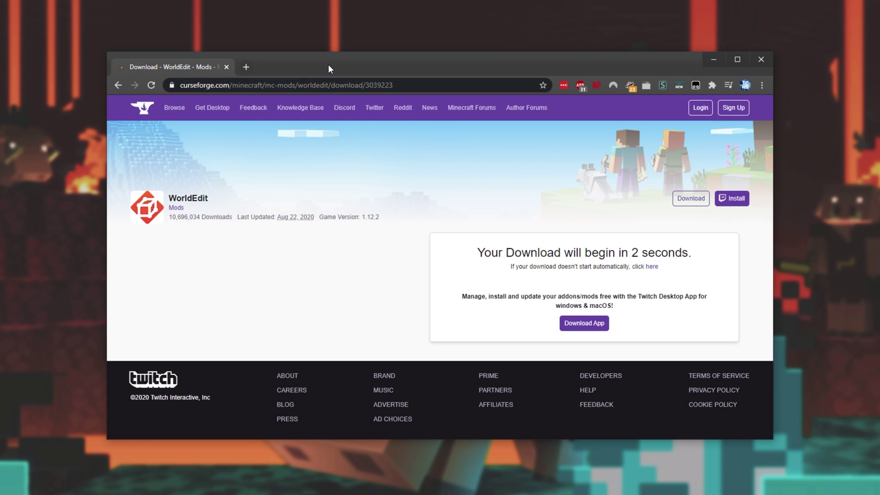
Step: Copy the downloaded WorldEdit Fabric jar into the server's mods folder beside the Fabric API jar
left_click_drag(330, 68, 625, 72)
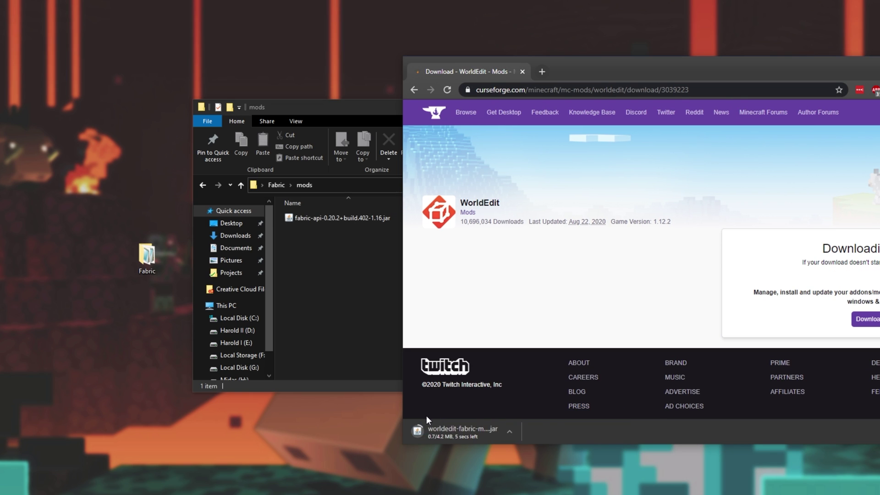
left_click(595, 427)
left_click_drag(460, 424, 361, 281)
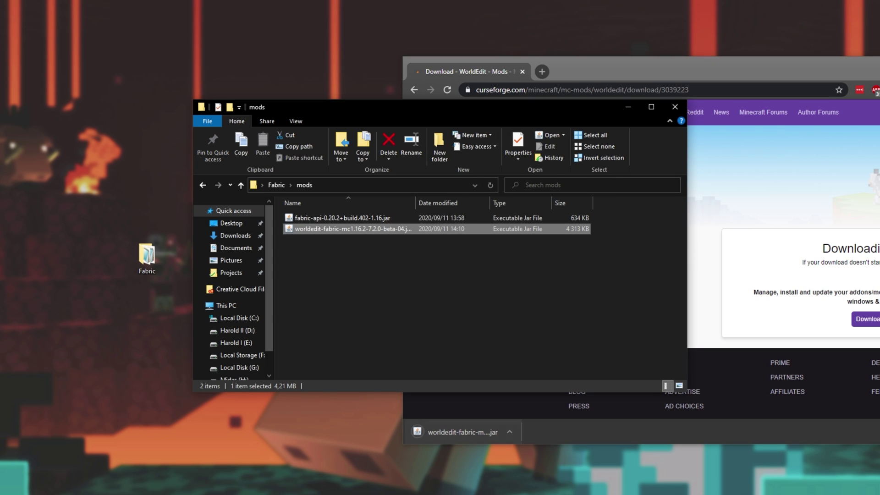
left_click(488, 260)
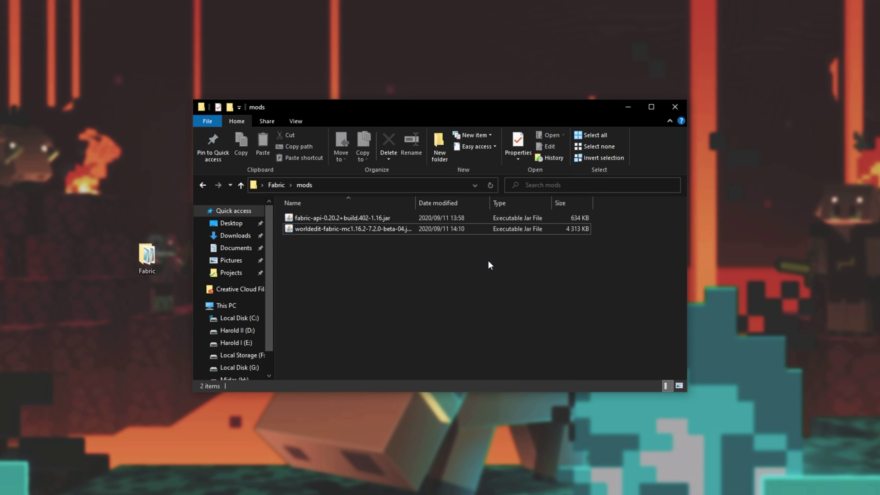
Step: Start the server from the Fabric folder and launch Minecraft with the fabric-loader-1.16.3 profile
left_click(272, 185)
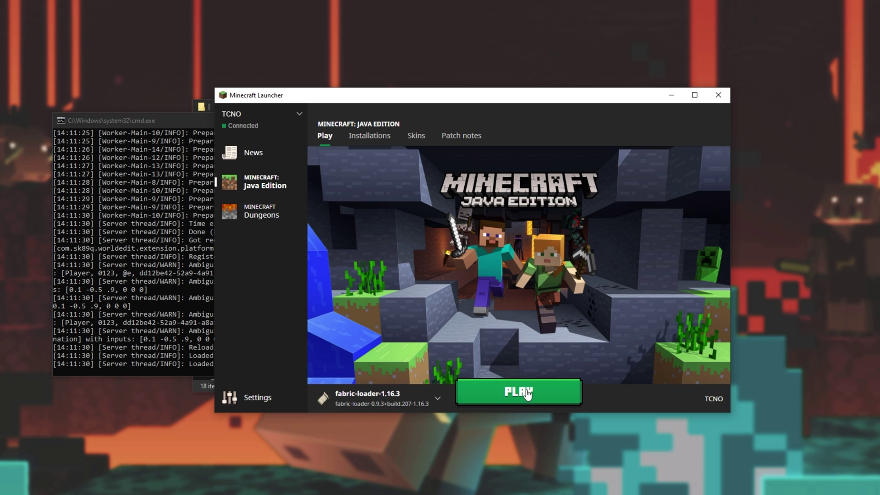
left_click(532, 377)
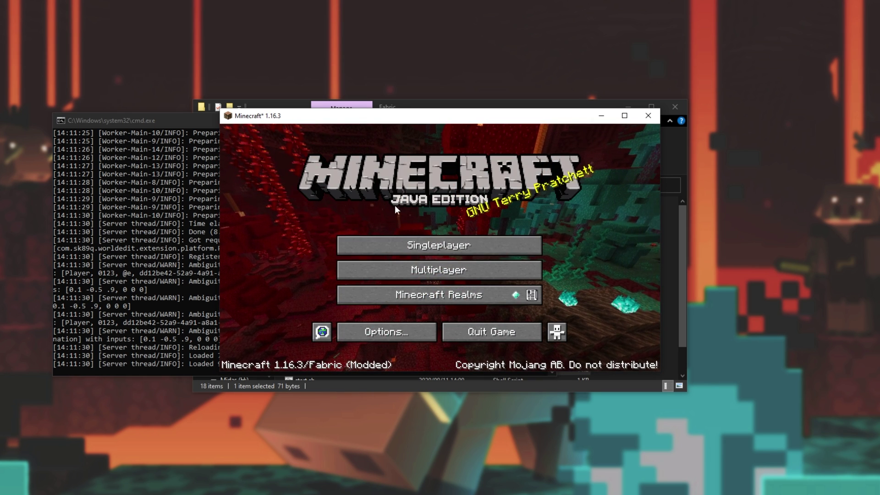
Step: Open the multiplayer direct connection form in Minecraft
left_click(449, 269)
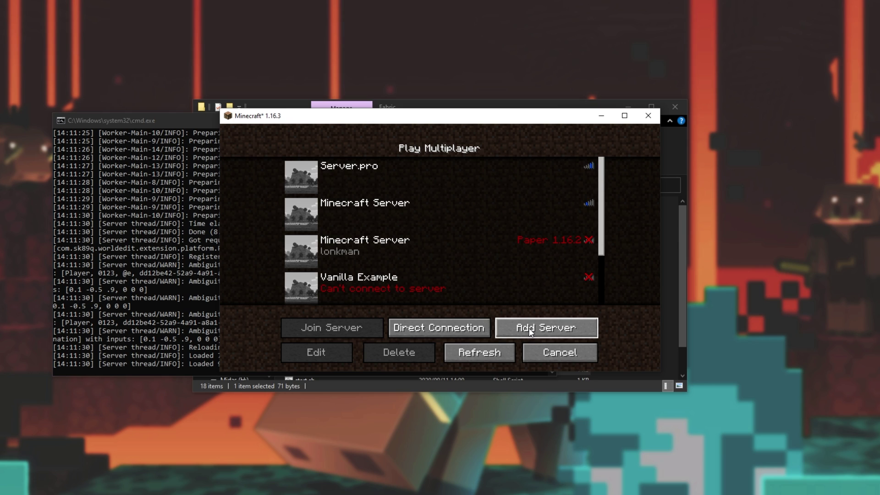
left_click(460, 327)
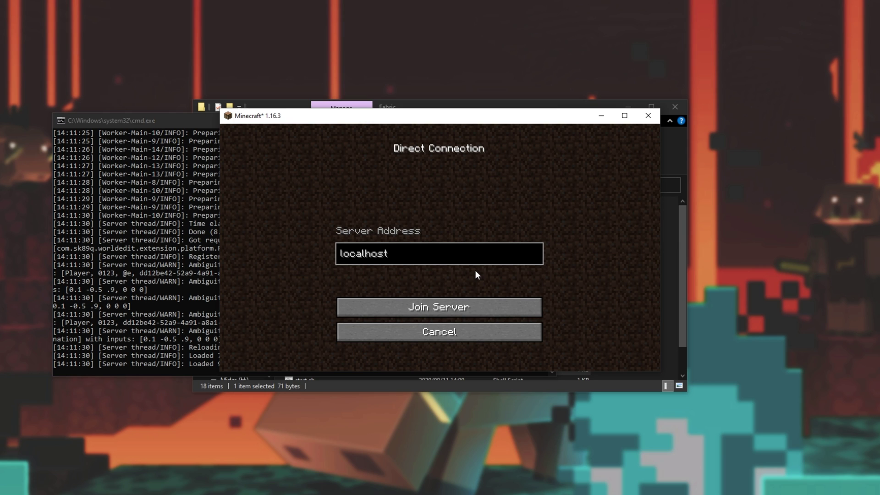
Step: Replace the server address with 127.0.0.1 followed by a colon and the server port
left_click(454, 255)
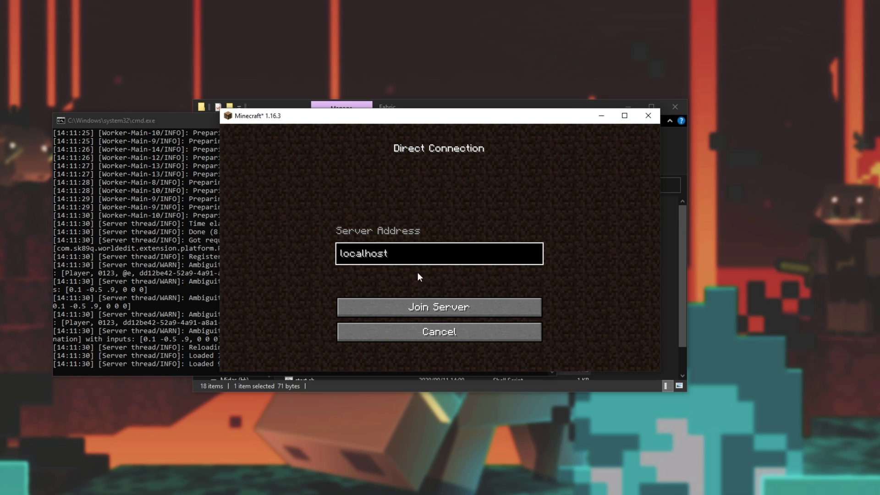
key("ctrl+a")
key("BackSpace")
type("127.0.0.1")
left_click_drag(184, 117, 175, 111)
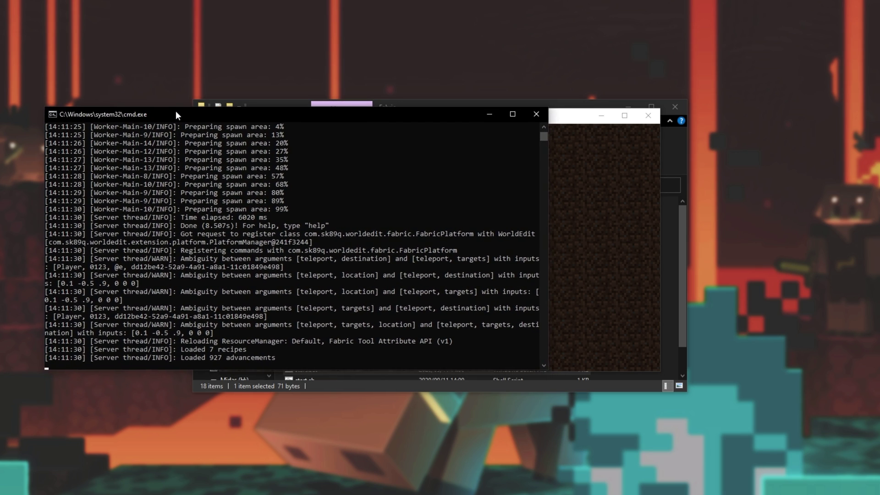
left_click(604, 192)
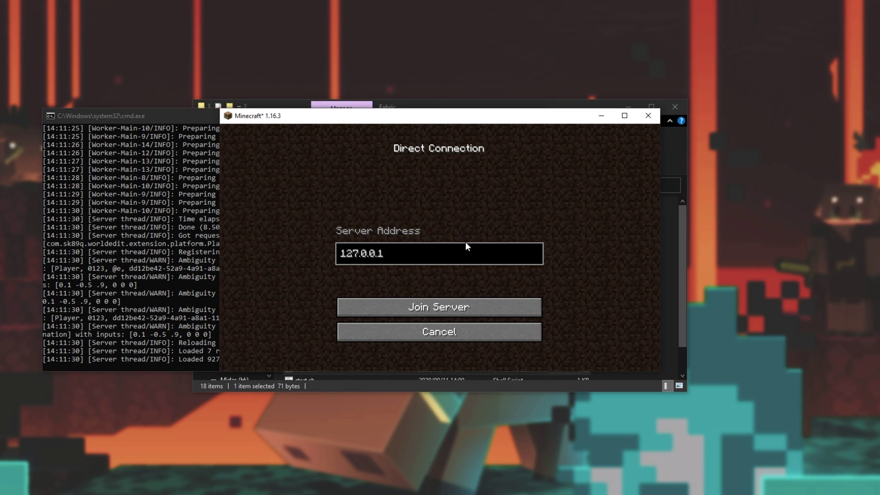
left_click(411, 259)
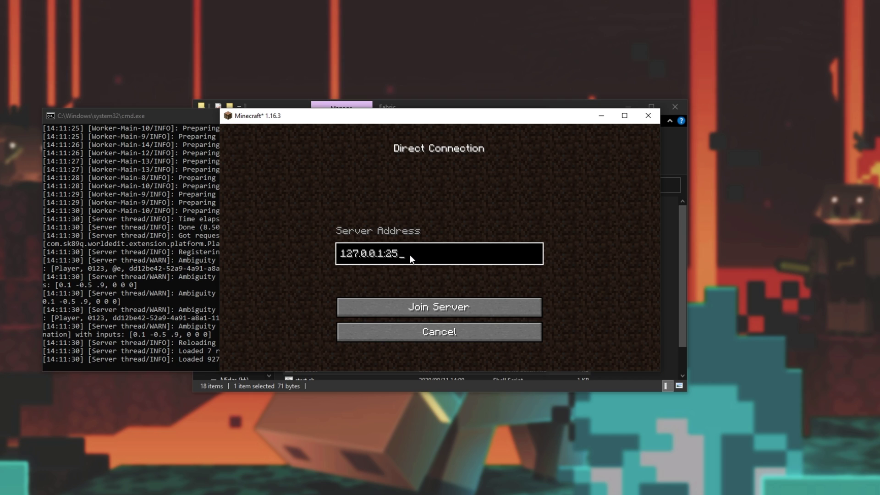
type(":25665")
Step: Set the server address to localhost and join the server
key("ctrl+a")
type("localhost")
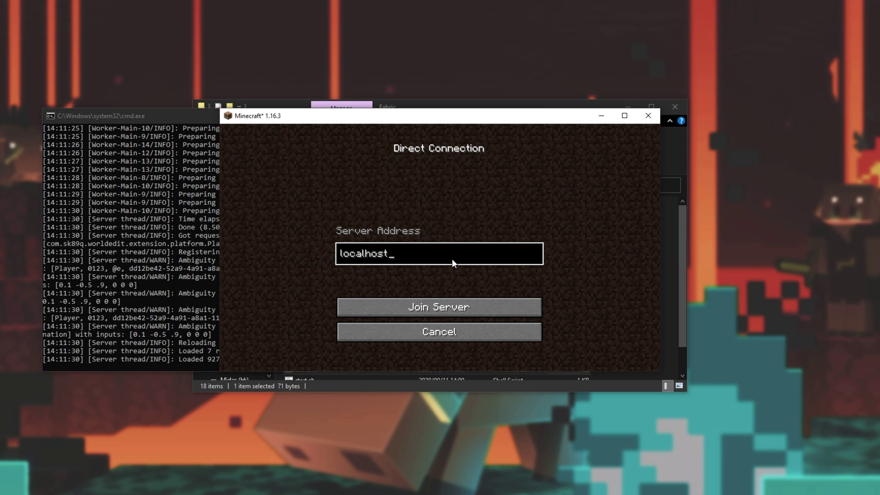
left_click(438, 307)
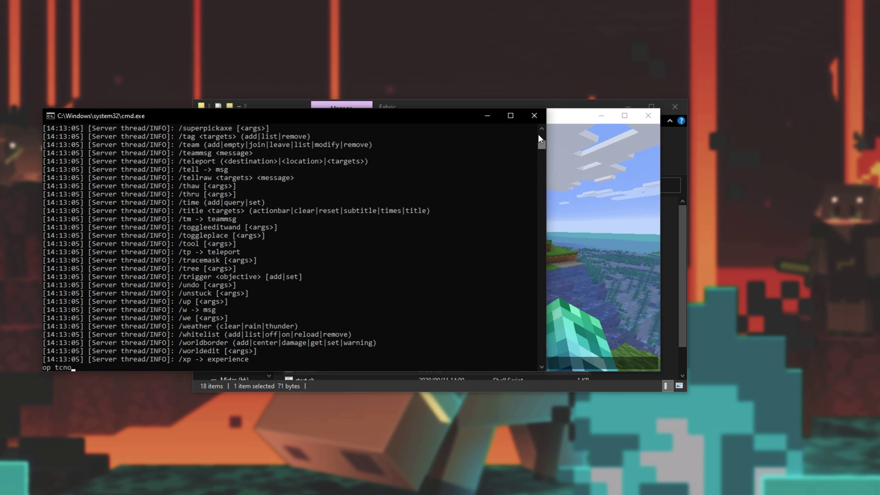
Step: Make the player a server operator with the op command in the server console and return to the game
key("Return")
left_click(606, 196)
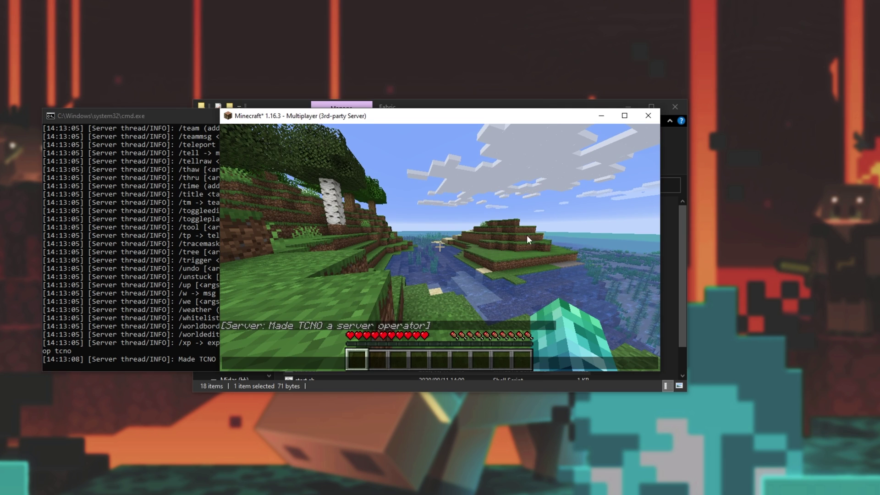
Step: Set the player's game mode to creative with /gamemode creative and fly over the terrain
key("slash")
type("game")
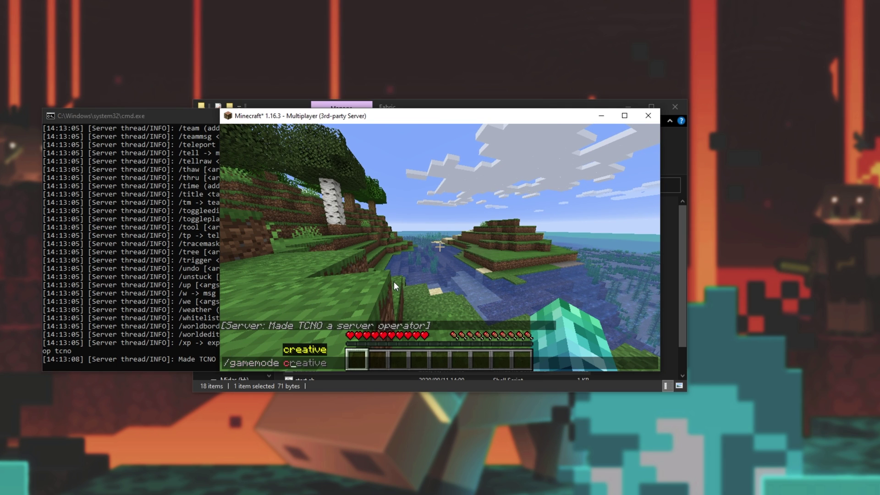
type("mode c")
key("Tab")
key("Return")
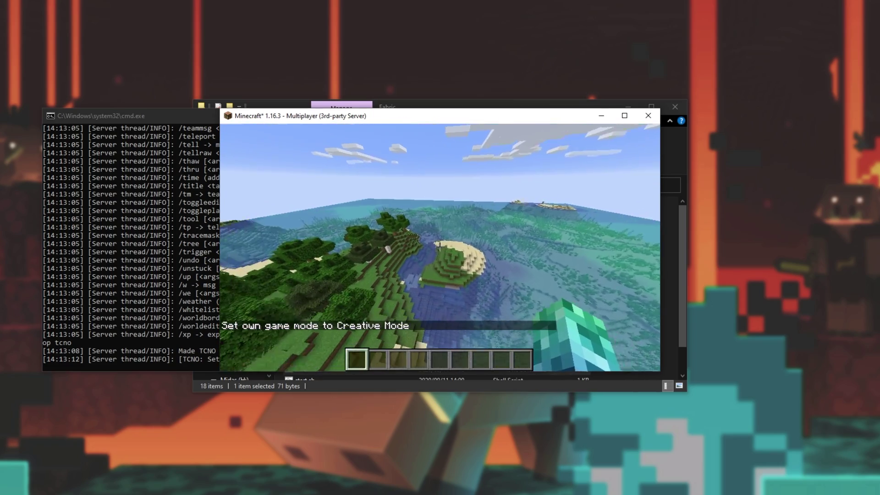
key("w")
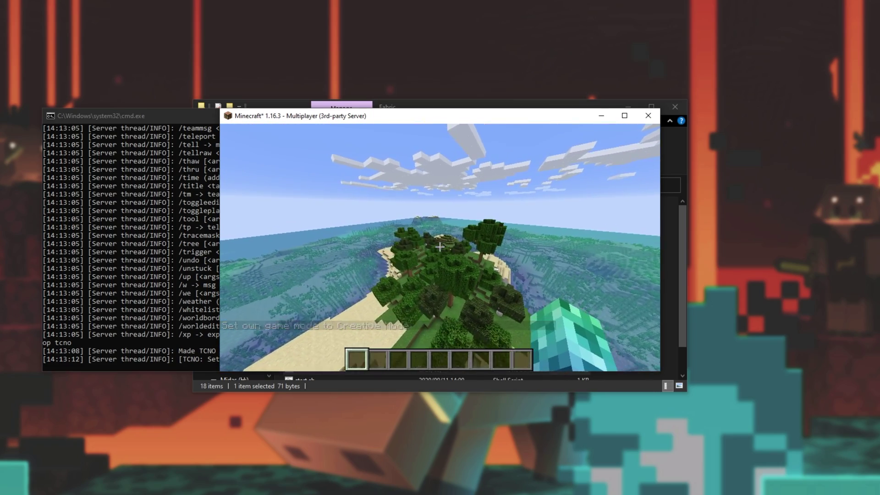
Step: Get the WorldEdit selection wand with the //wand command
key("slash")
type("/br")
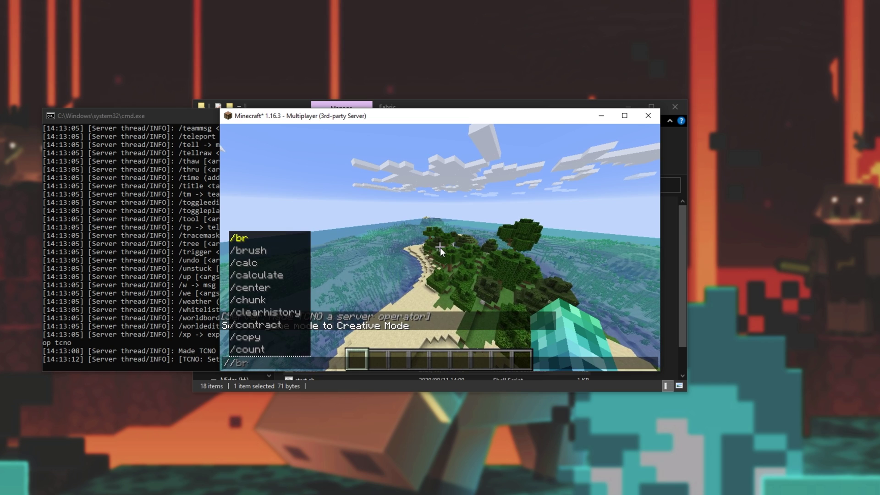
type("wa")
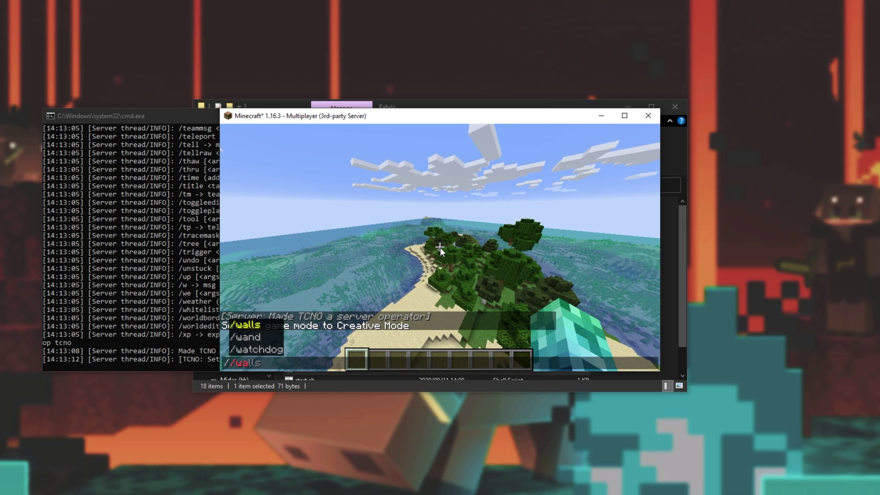
type("nd")
key("Return")
Step: Use the wand to select a region from the beach at (99, 62, -143) to the treetops at (124, 75, -124)
key("w")
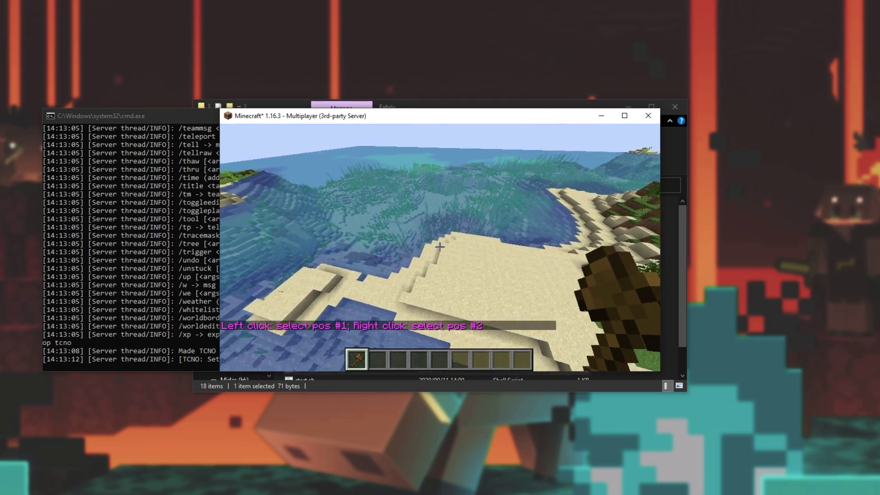
left_click(440, 247)
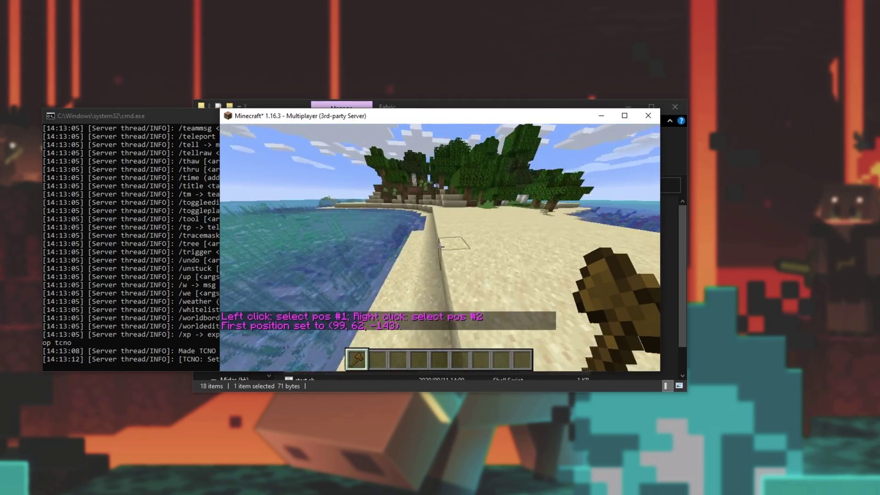
right_click(440, 247)
key("s")
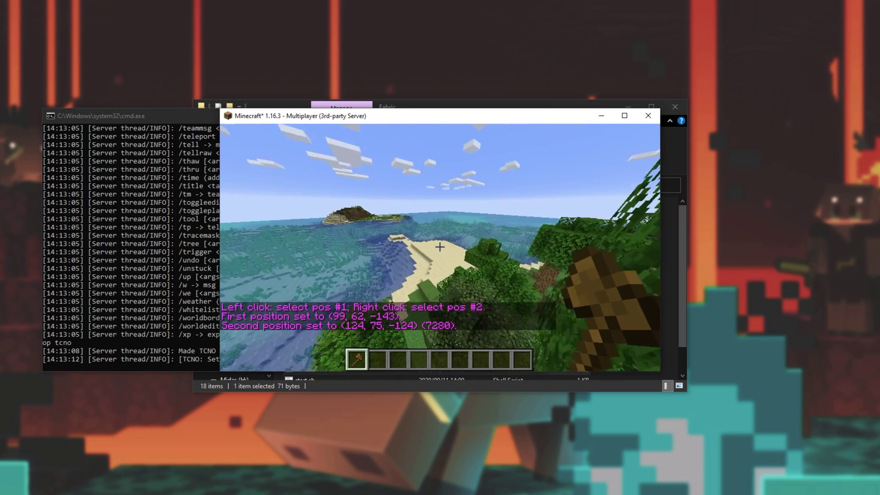
Step: Fill the selected region with TNT using the //set tnt command
type("//br")
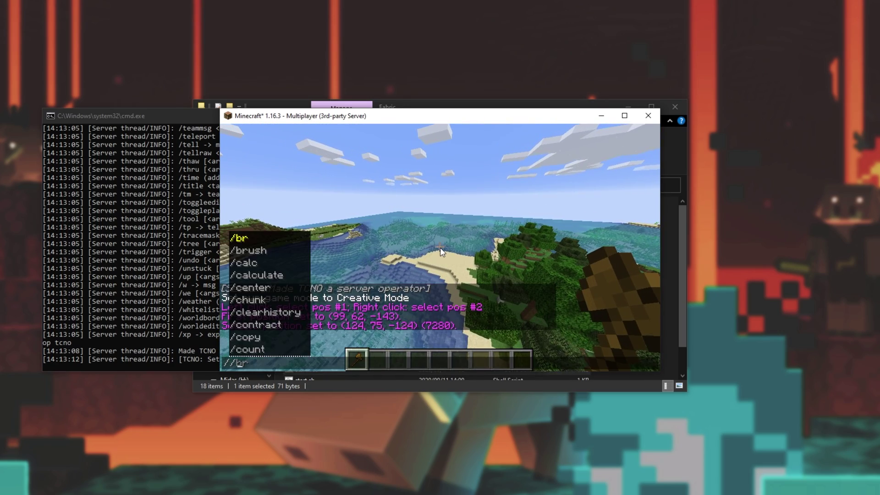
type("et tnt")
key("Return")
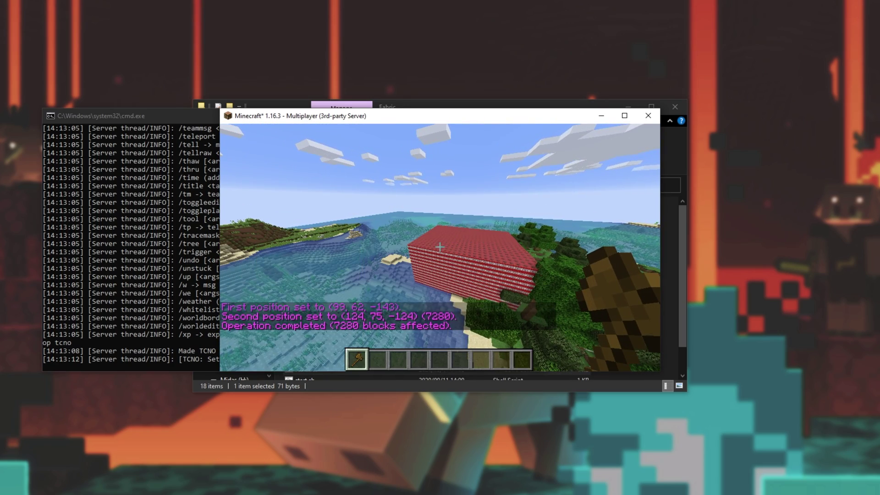
Step: Find a block of redstone in the creative inventory, put it in the first hotbar slot and hold it
key("w")
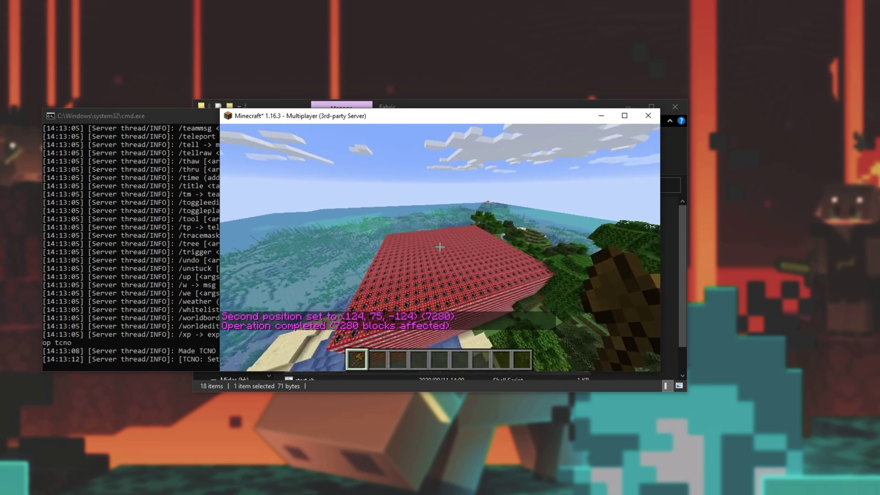
key("e")
left_click(525, 166)
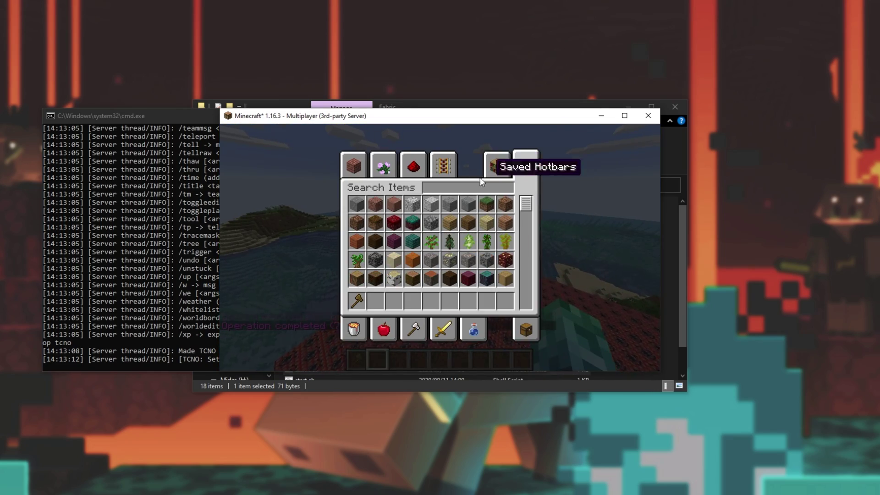
type("red")
left_click(394, 204)
left_click(357, 301)
key("e")
key("1")
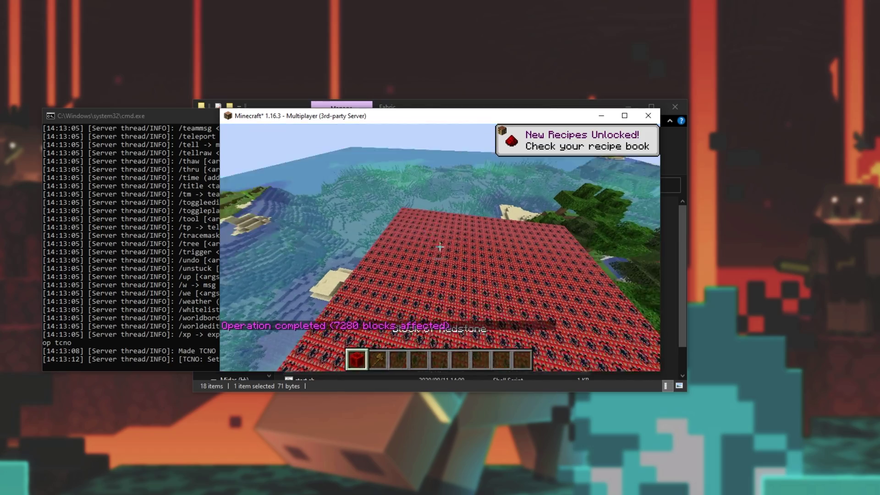
Step: Place the redstone block on top of the TNT to detonate it and fly over the blast area
right_click(439, 247)
key("space")
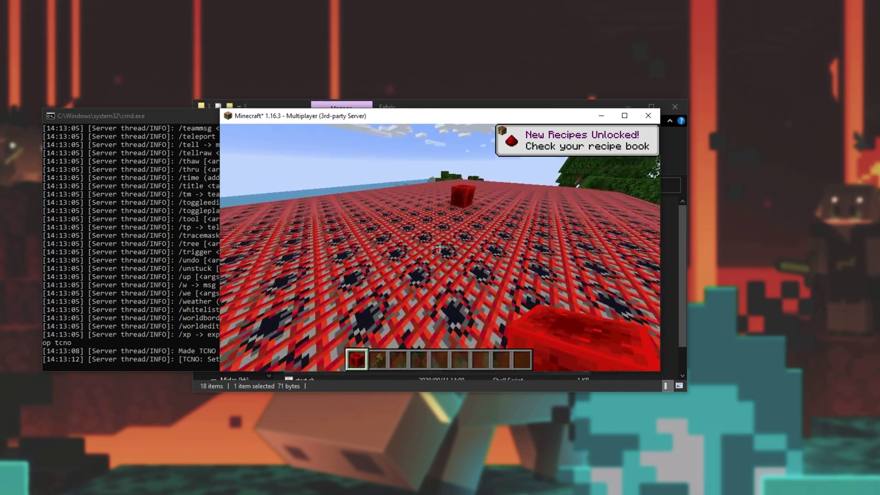
scroll(439, 247, "down", 3)
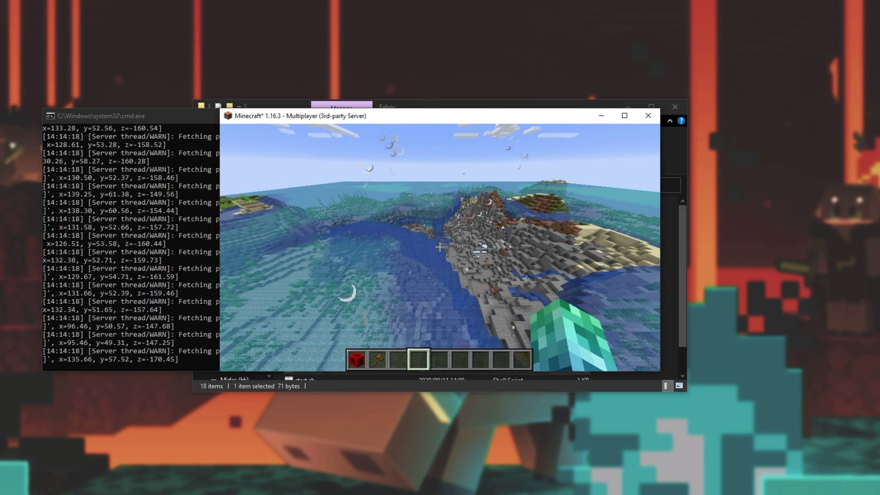
key("w")
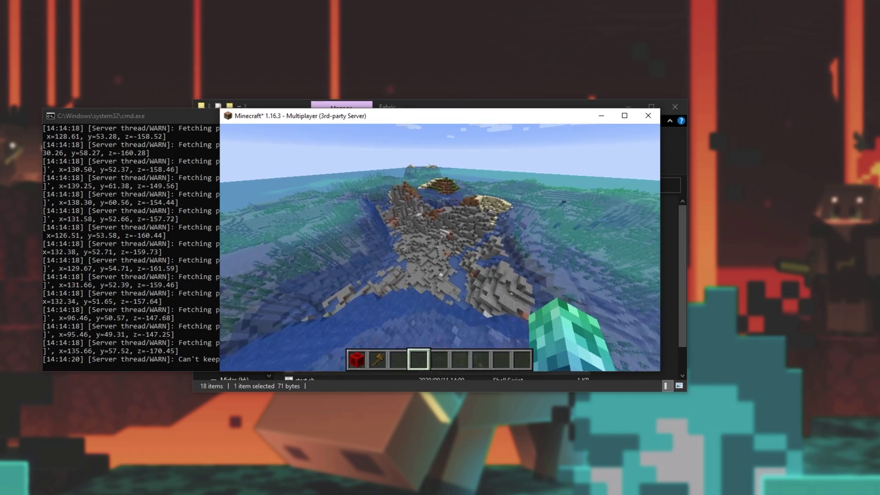
key("w")
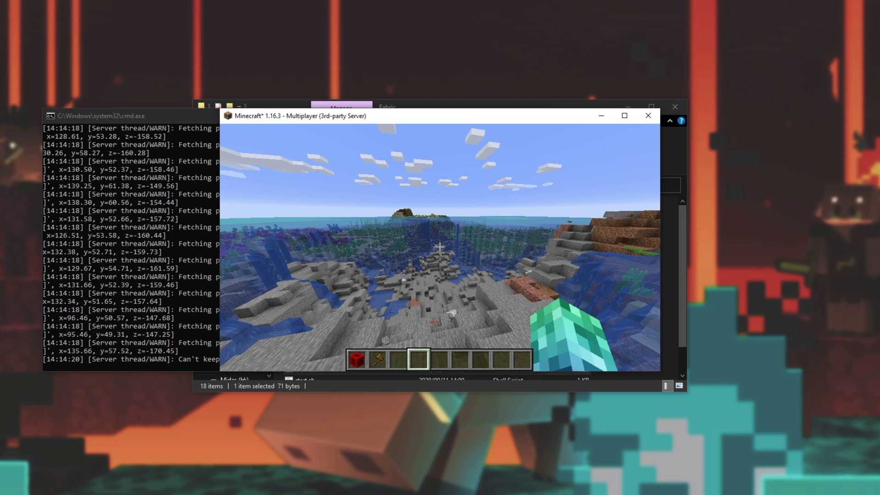
Step: Run ipconfig in a new Command Prompt, copy the Ethernet adapter's IPv4 address and close that window
key("Escape")
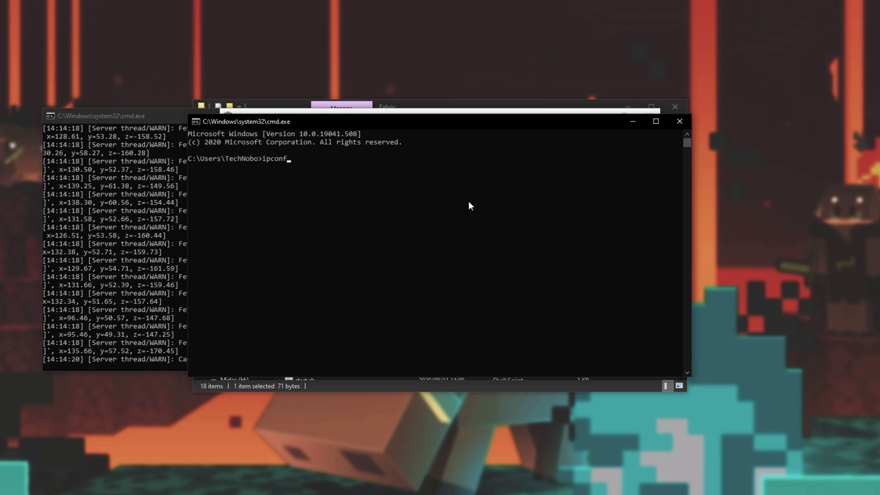
type("ig")
key("Return")
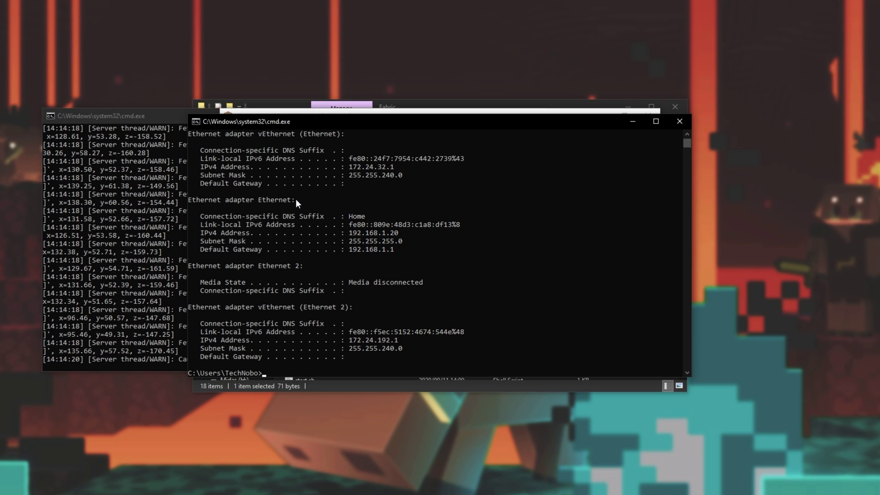
left_click_drag(295, 199, 186, 202)
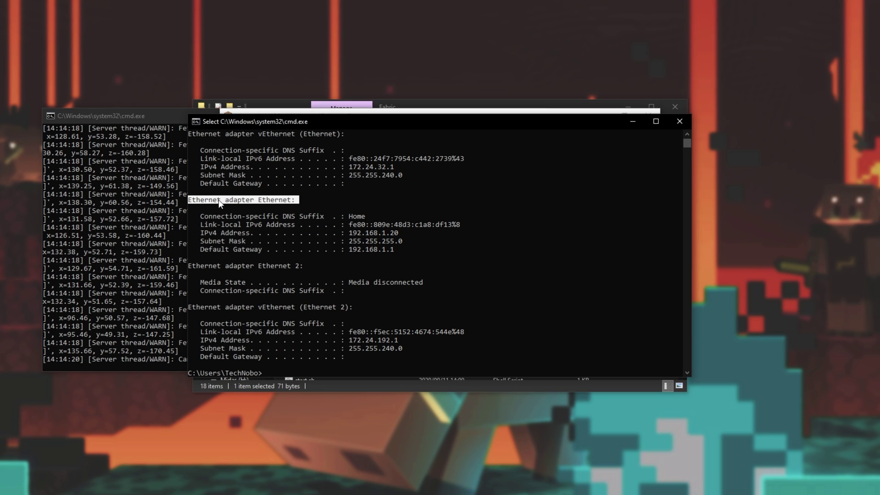
left_click_drag(348, 232, 394, 232)
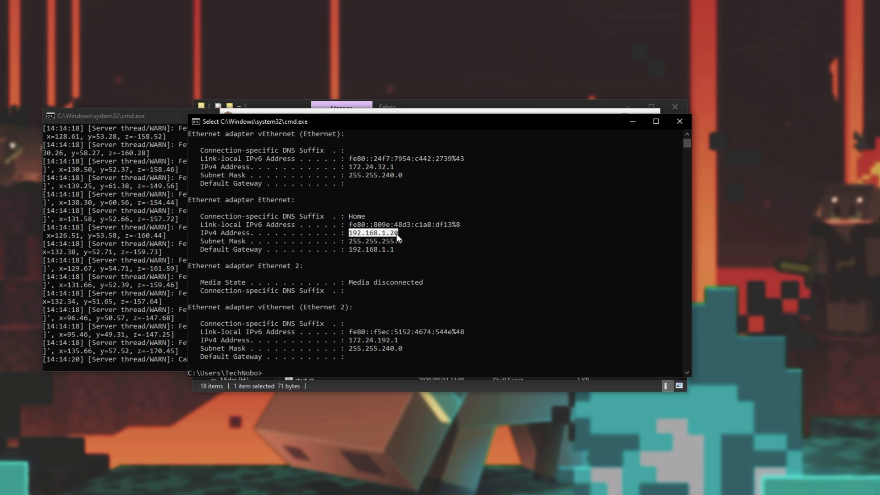
key("ctrl+c")
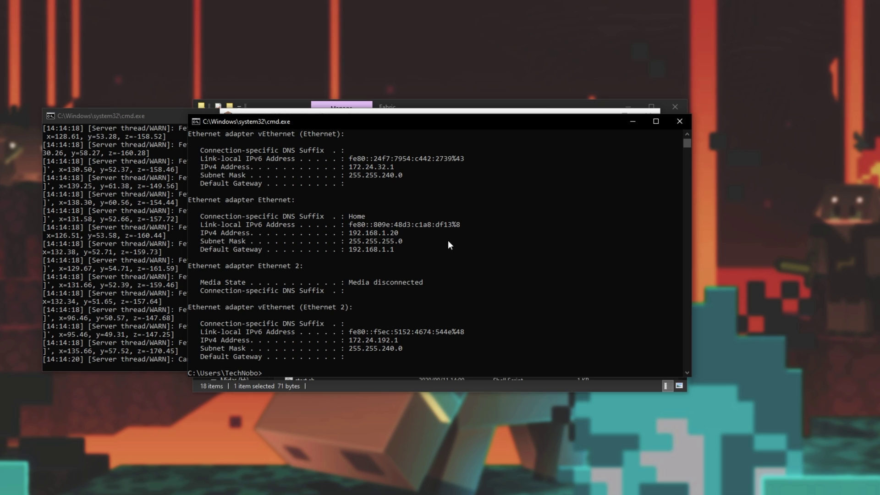
left_click(679, 121)
Step: Return to the game and fly around the crater to examine the blasted terrain
key("Escape")
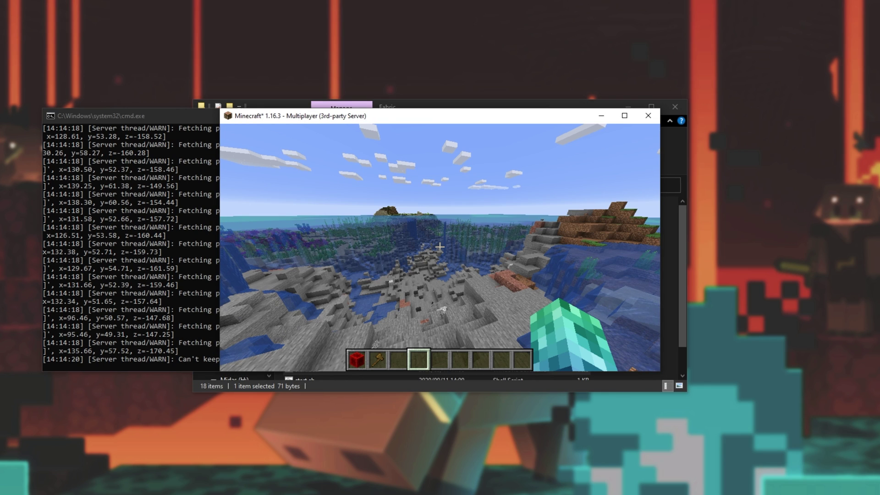
key("w")
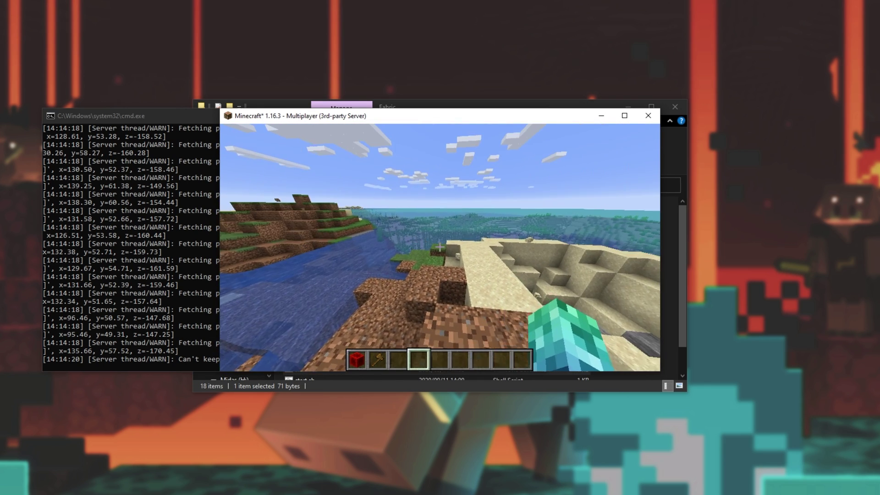
key("w")
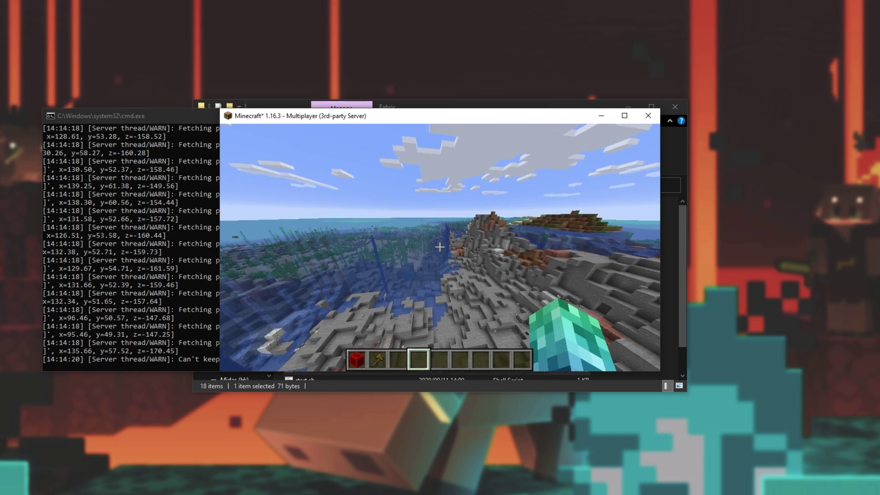
key("w")
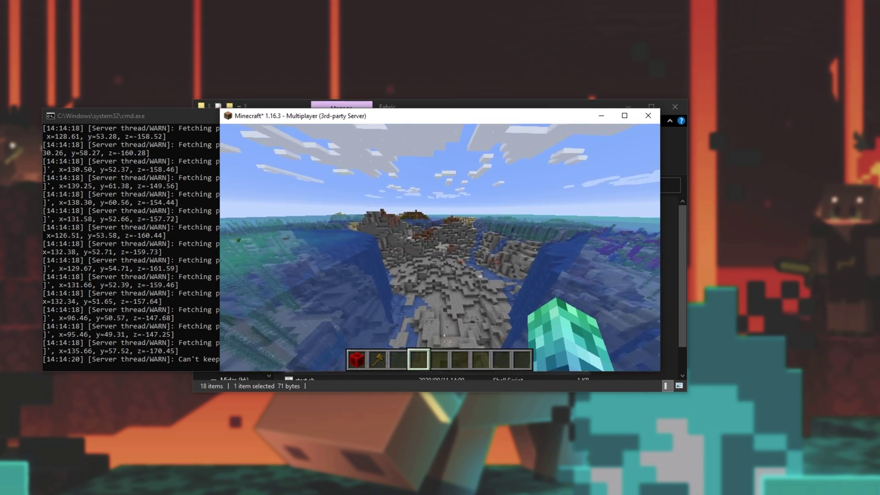
key("w")
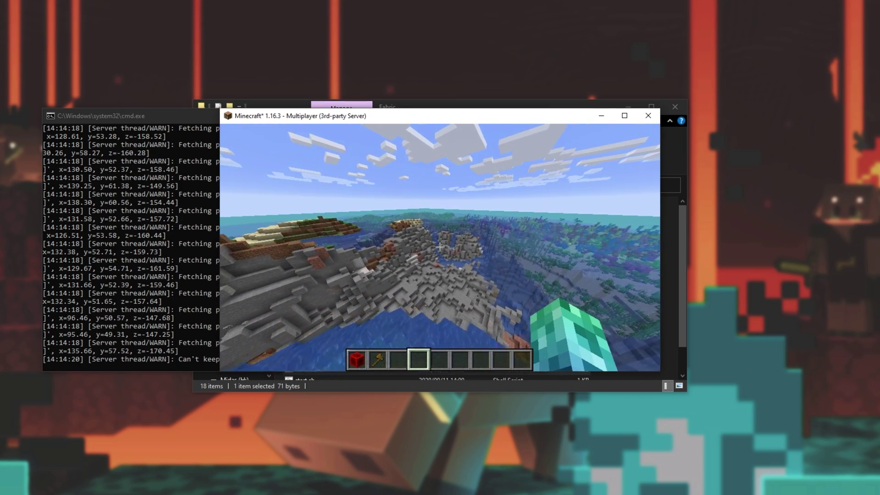
key("w")
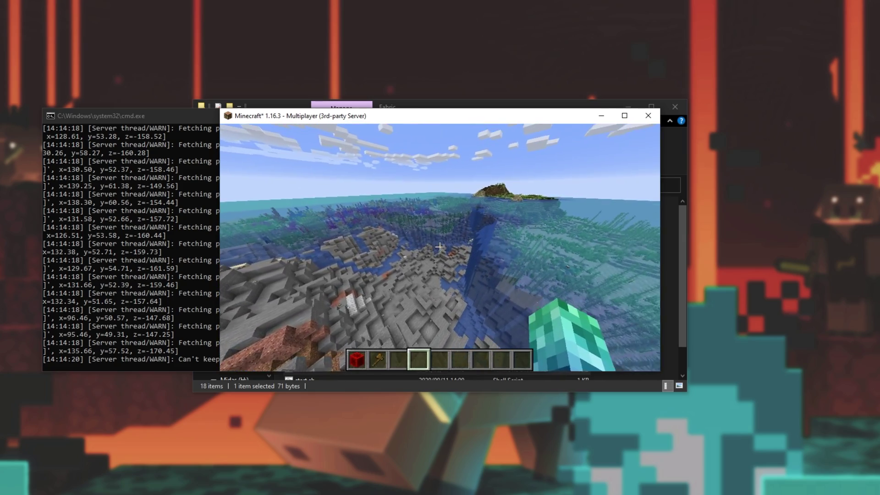
key("w")
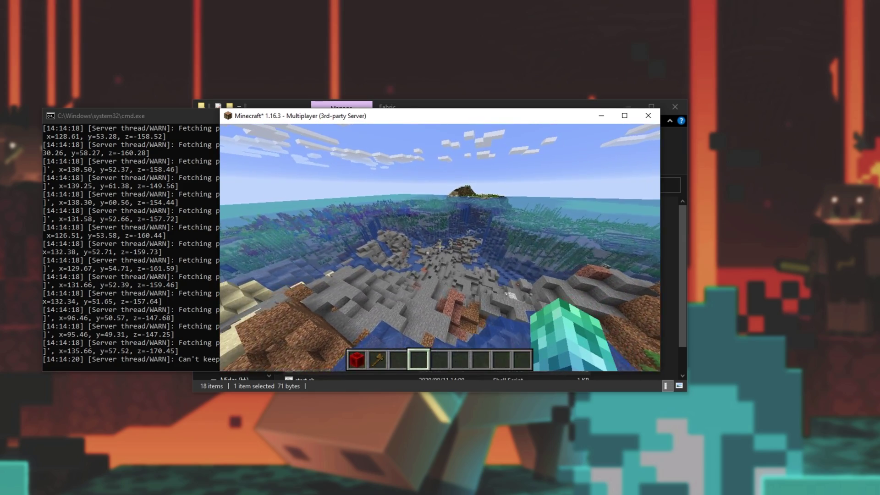
key("w")
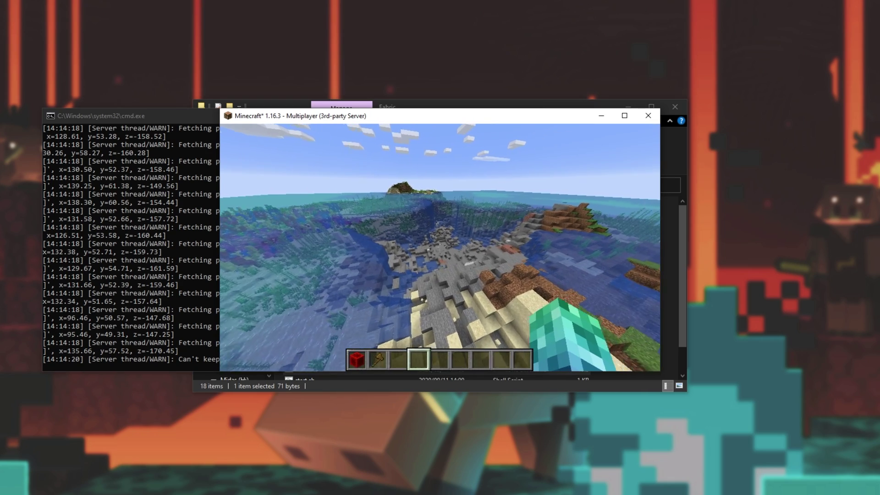
key("w")
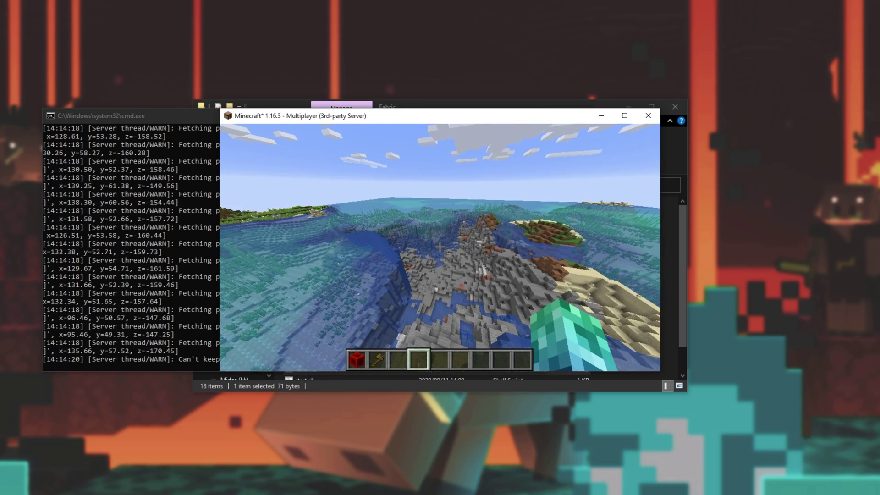
Step: Disconnect from the server and close Minecraft
key("Escape")
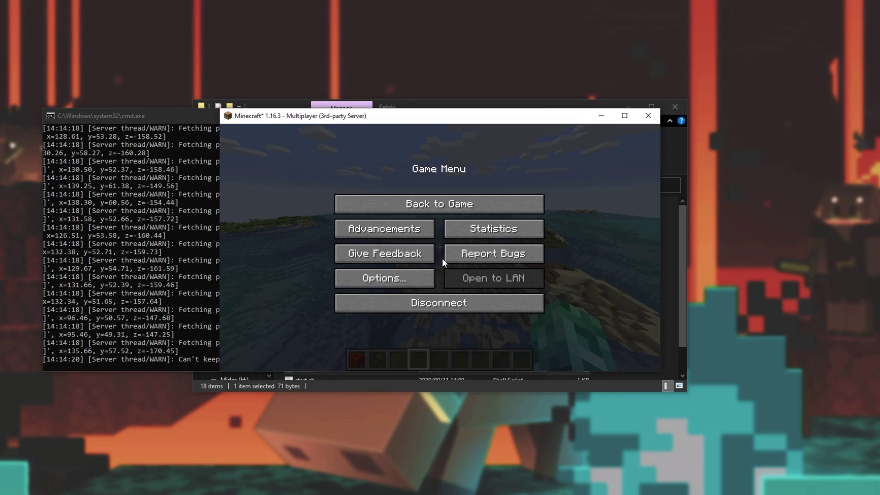
left_click(439, 299)
left_click(648, 116)
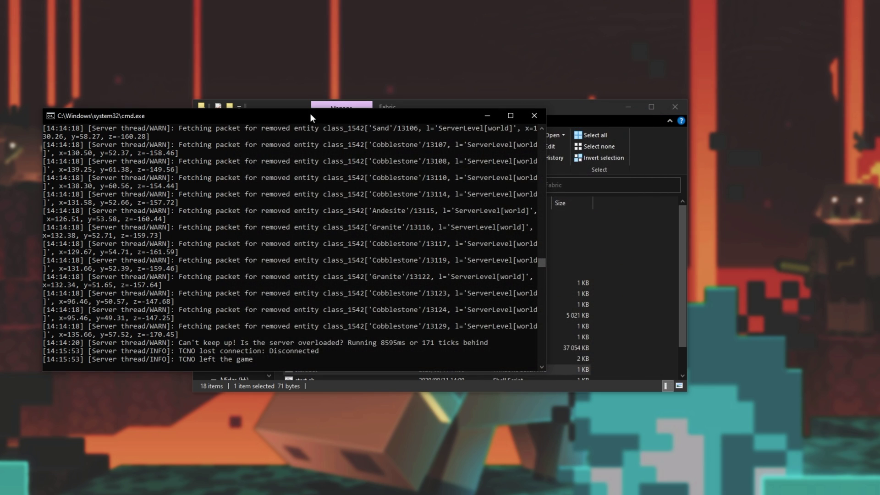
Step: Save the world with save-all in the server console, shut the server down with stop and dismiss the console
left_click_drag(310, 113, 436, 117)
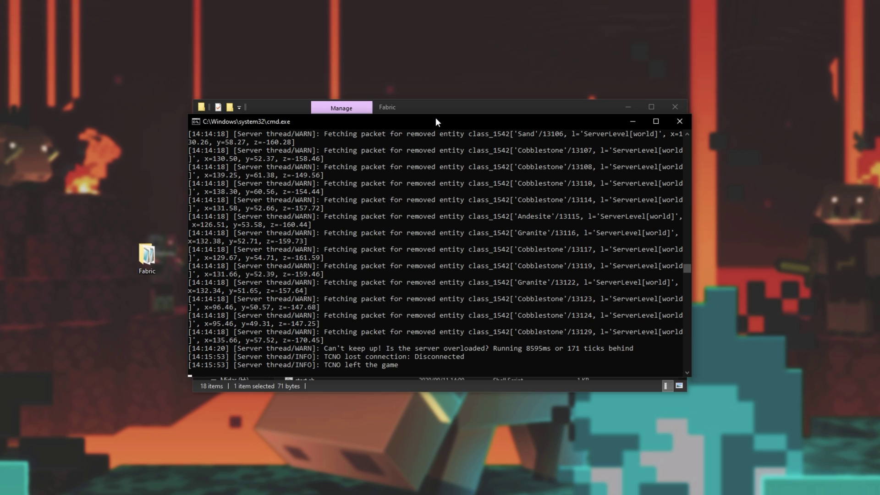
type("save-all")
key("Return")
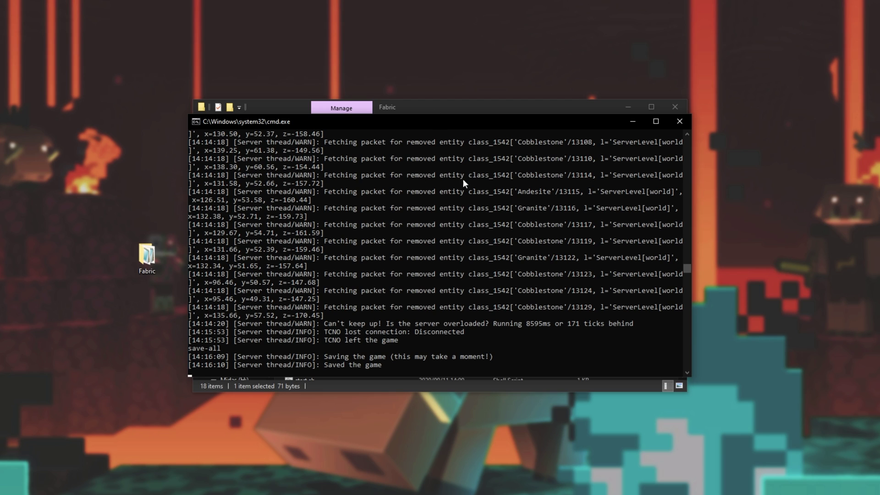
type("stop")
key("Return")
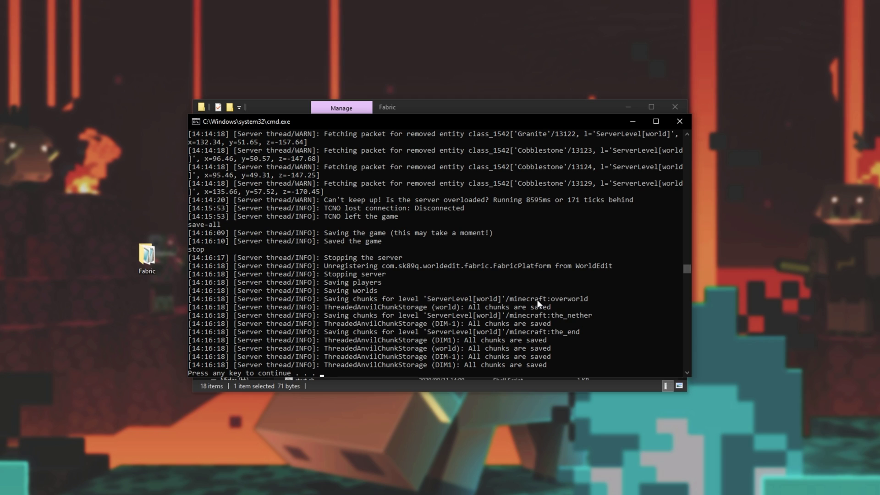
key("Return")
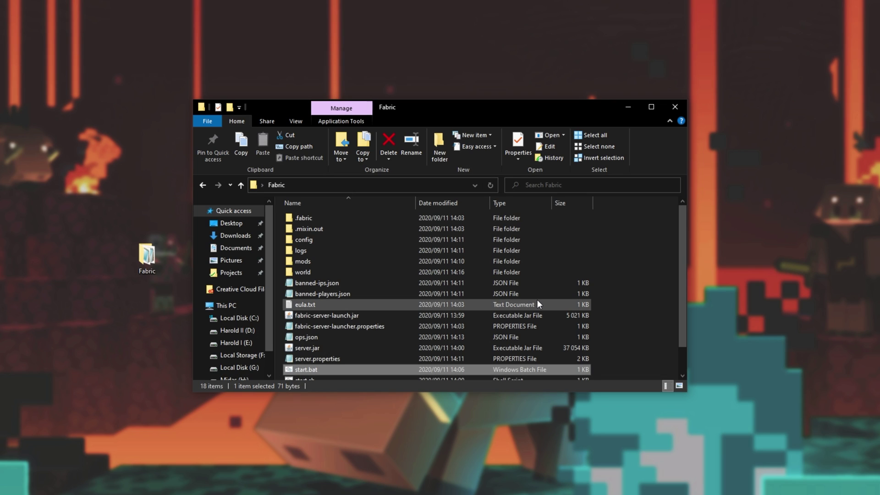
left_click(598, 289)
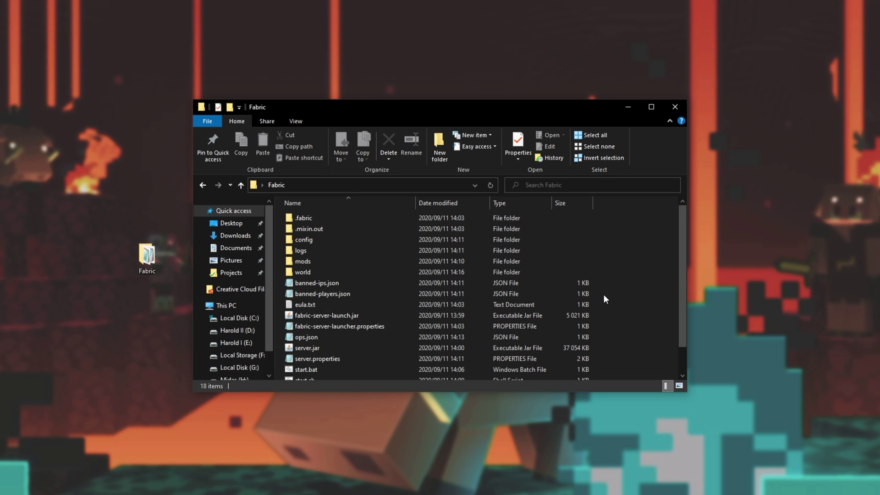
left_click(488, 369)
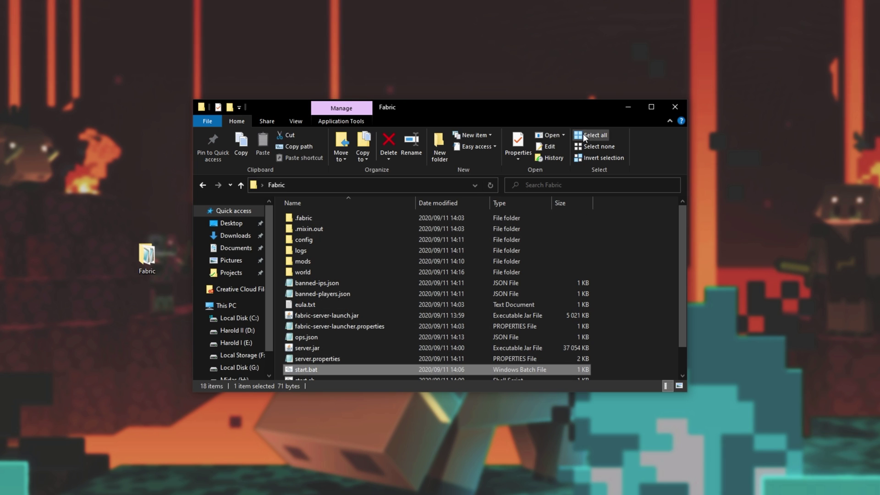